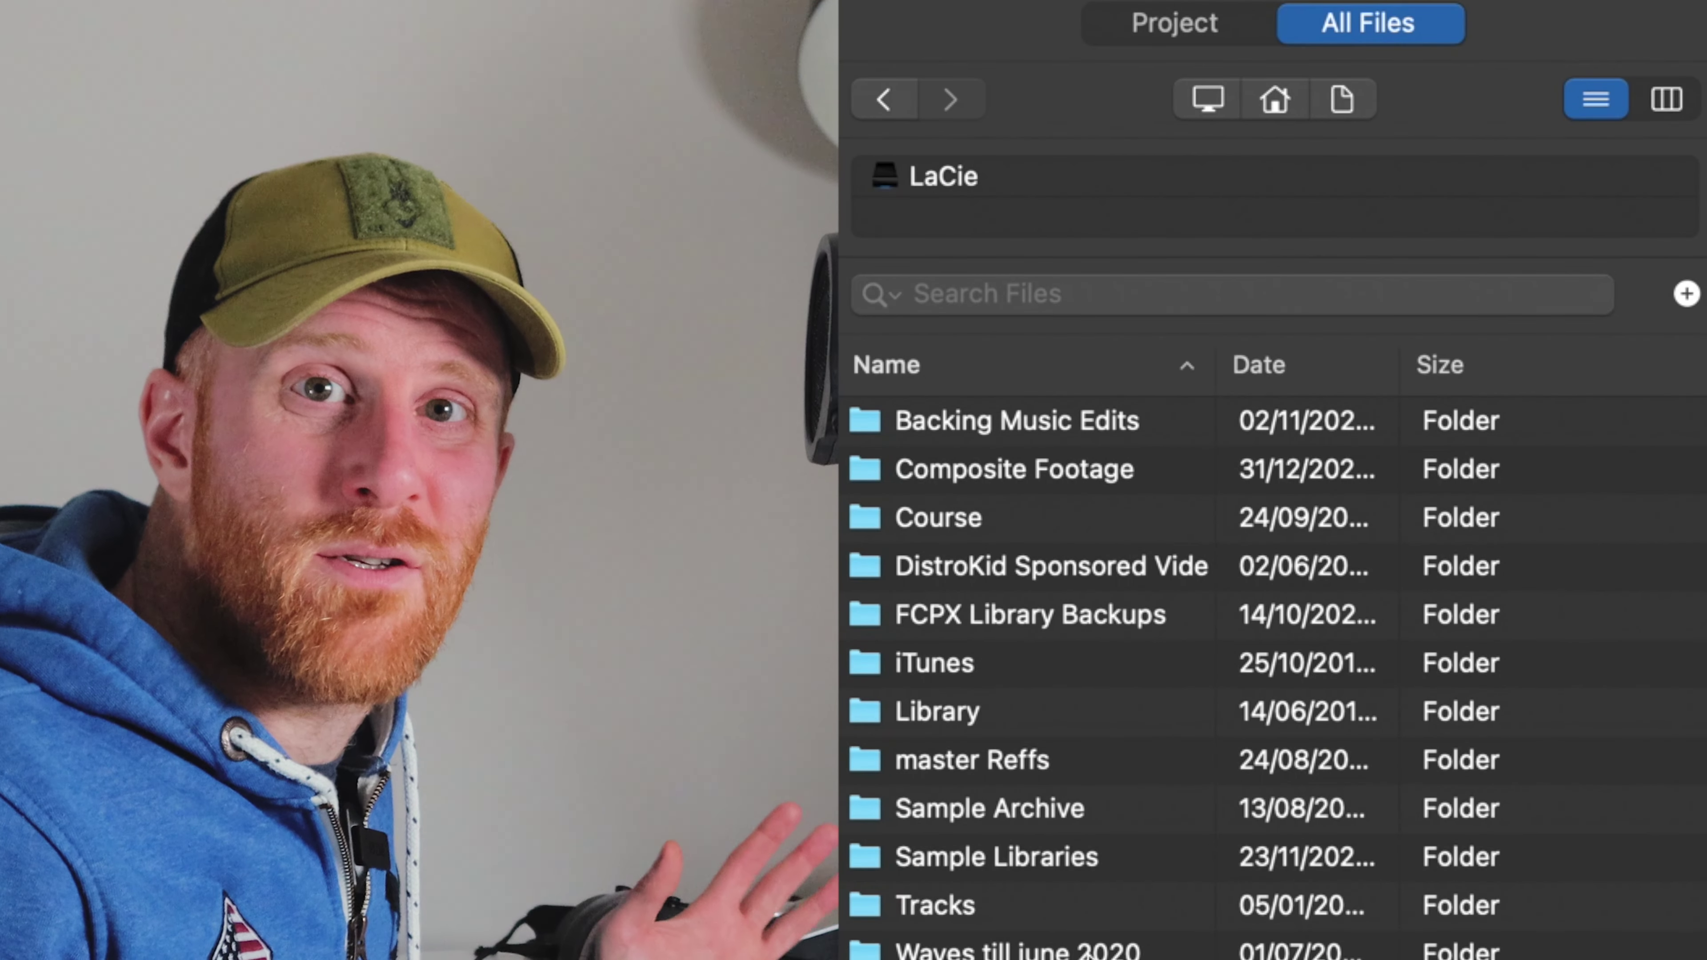
Search the Sample Archive folder's files for key F#, trying F#m before returning to F#.
double_click(1038, 814)
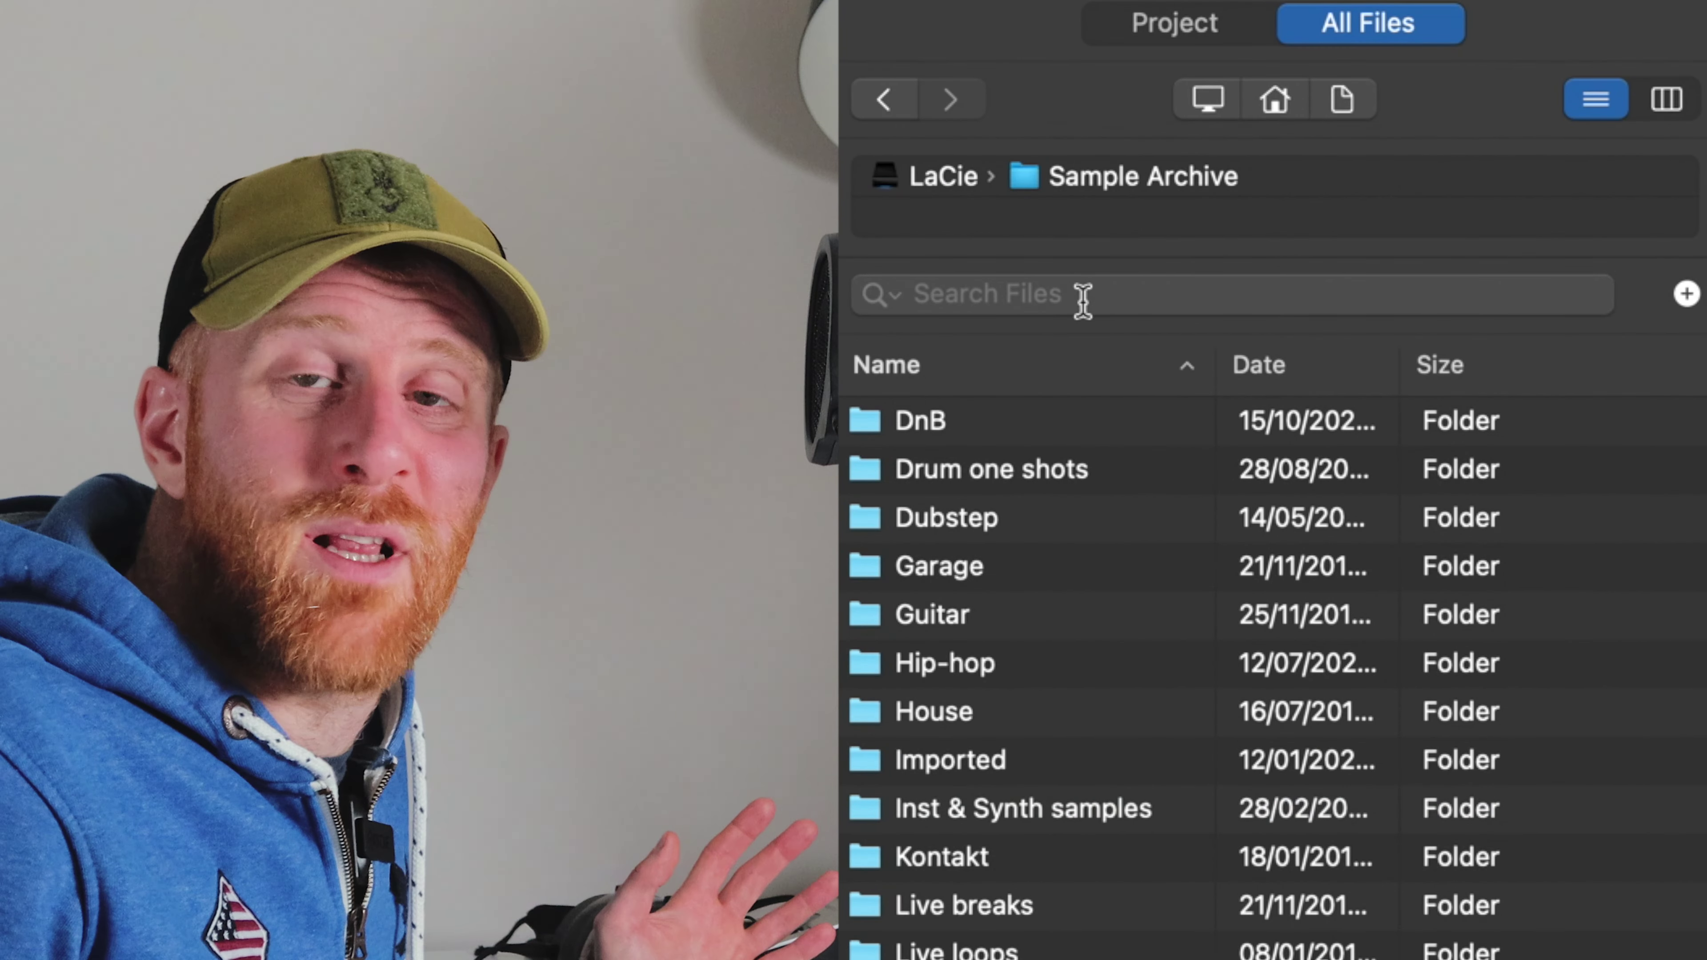
click(1083, 301)
text(F#)
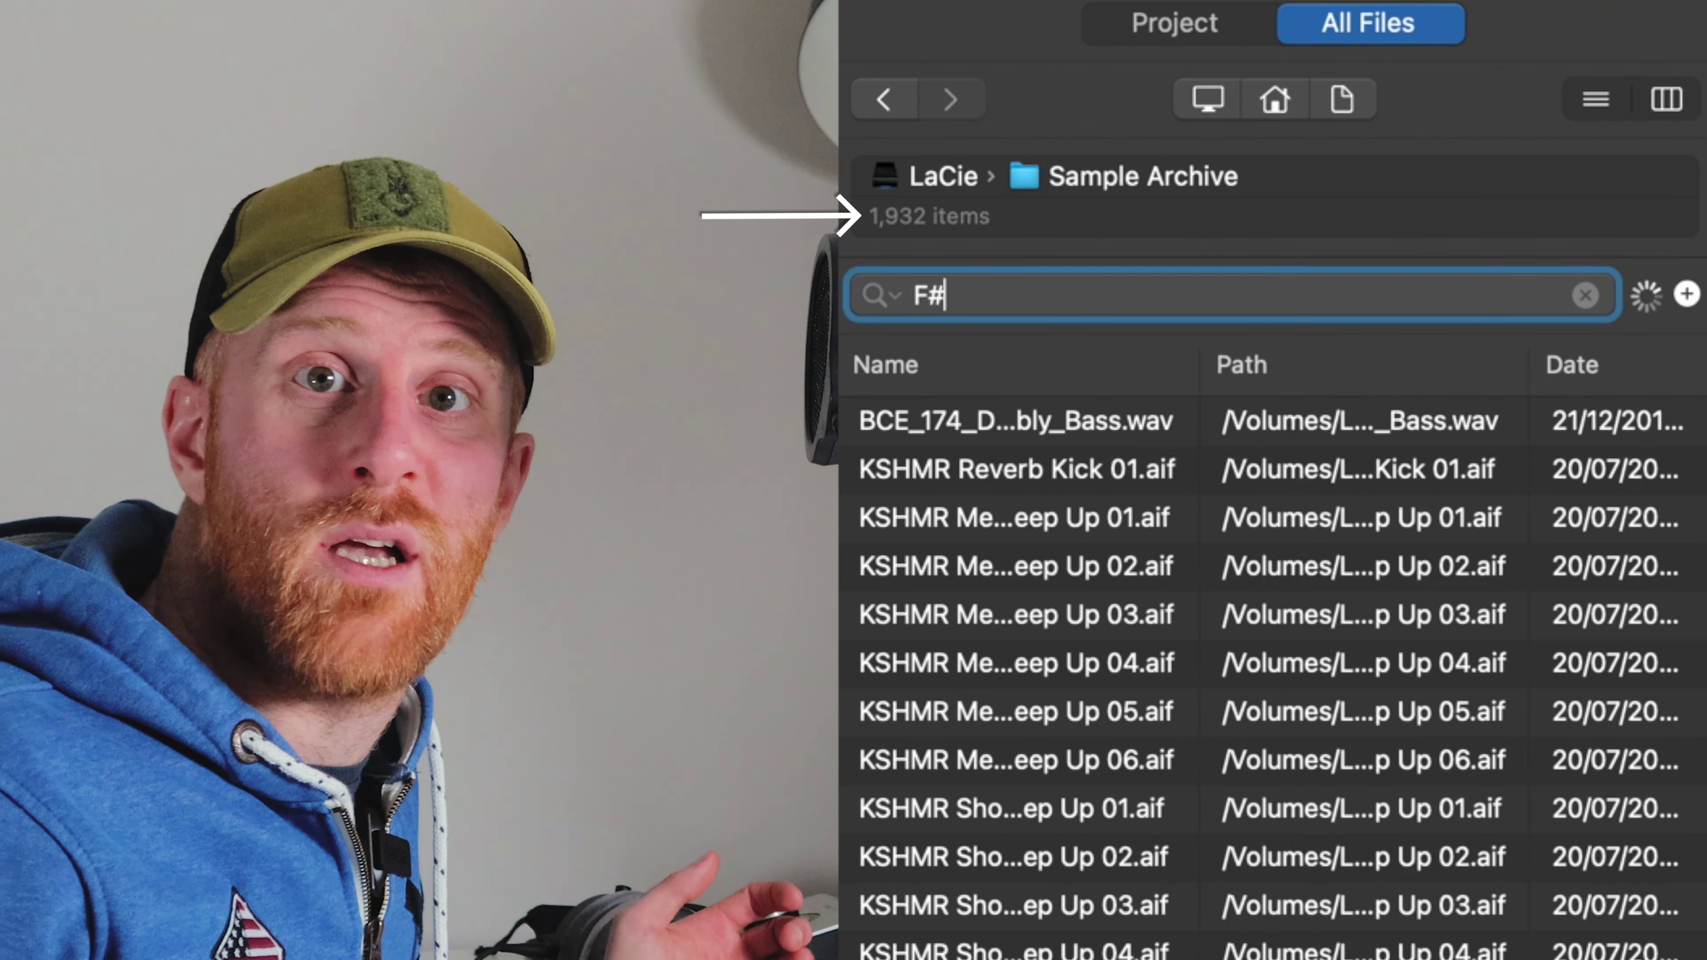
key(Return)
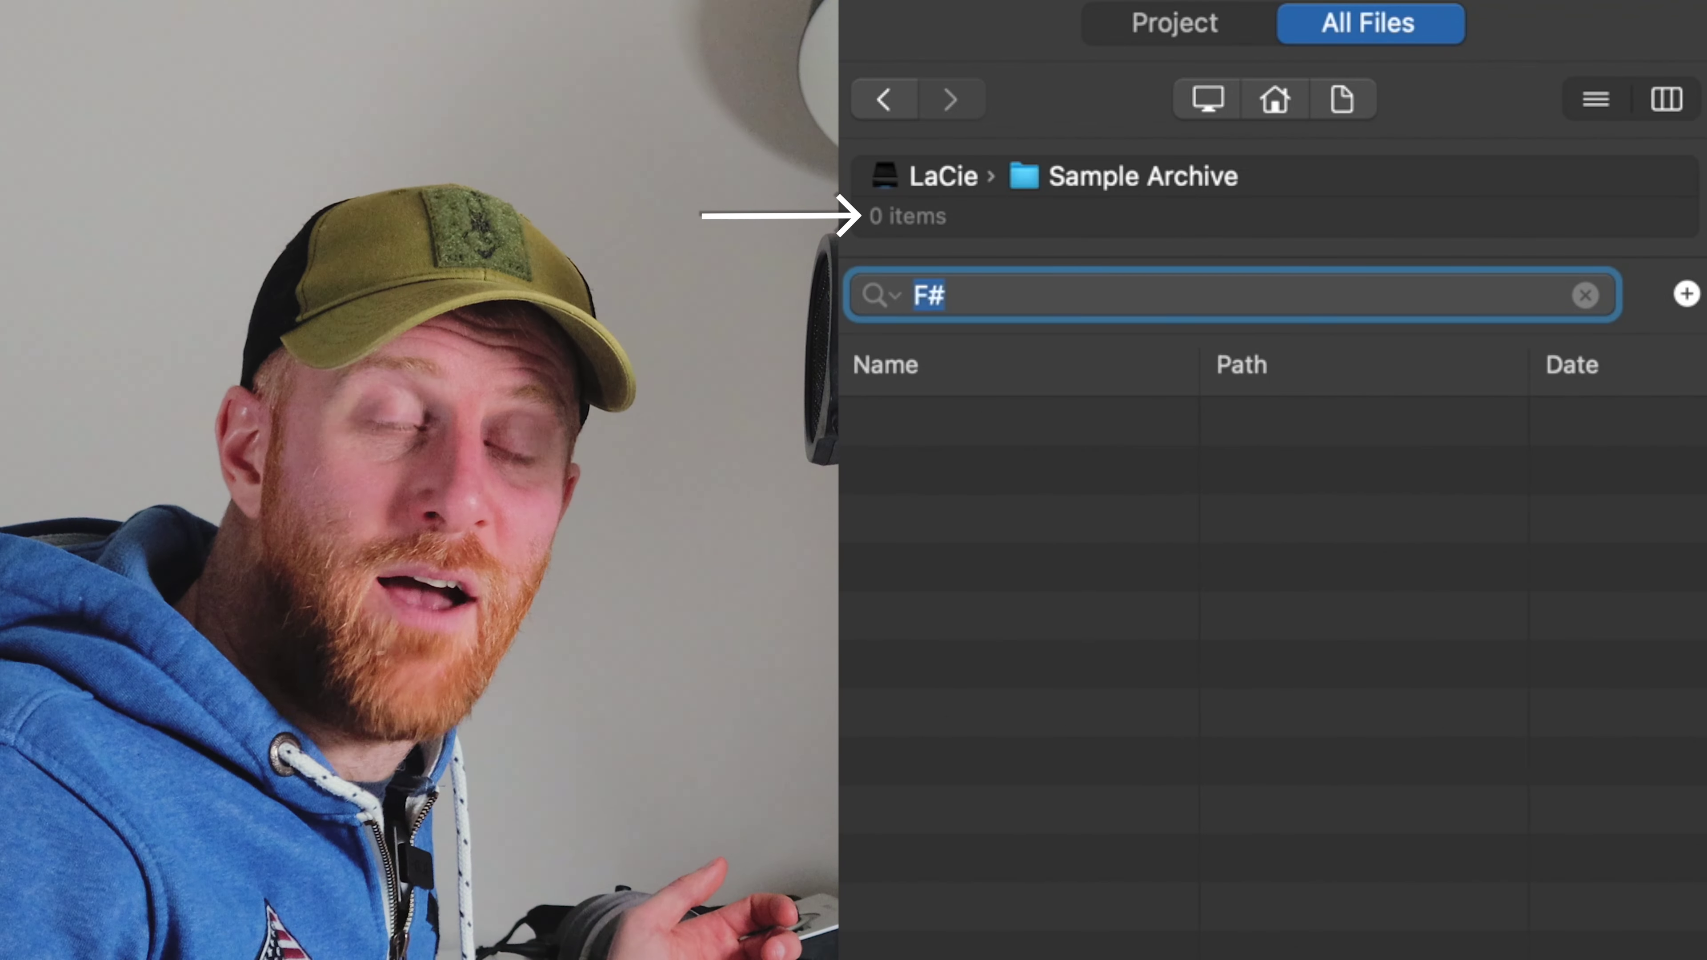
key(Return)
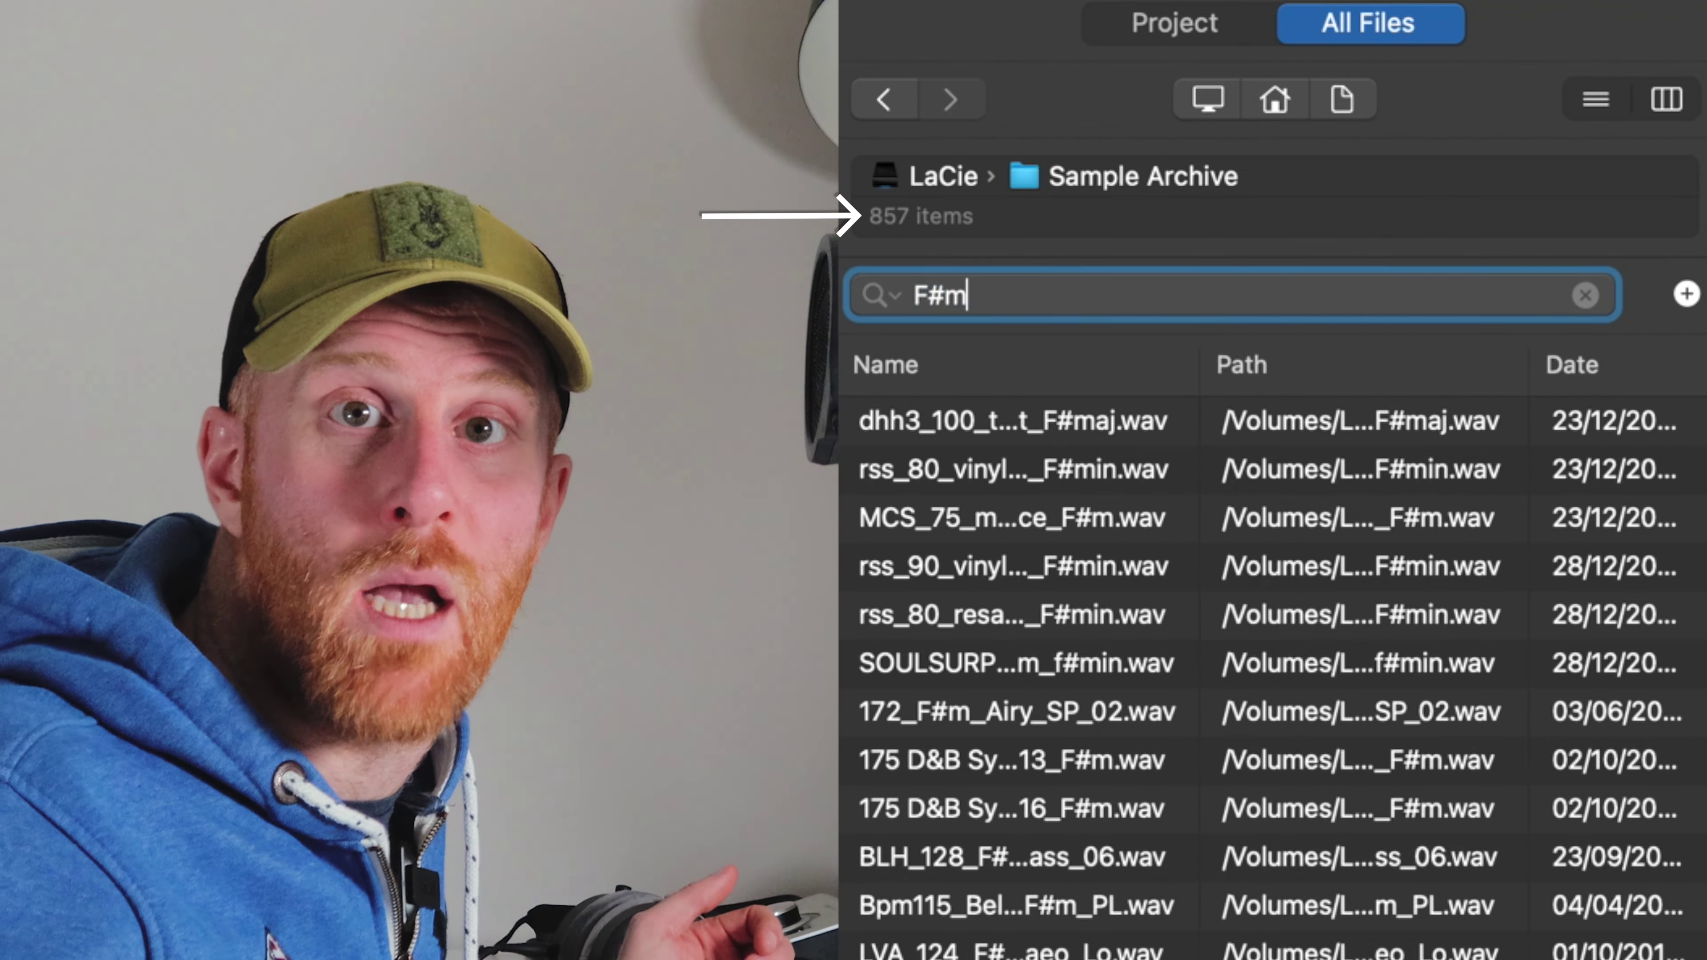
key(BackSpace)
key(Return)
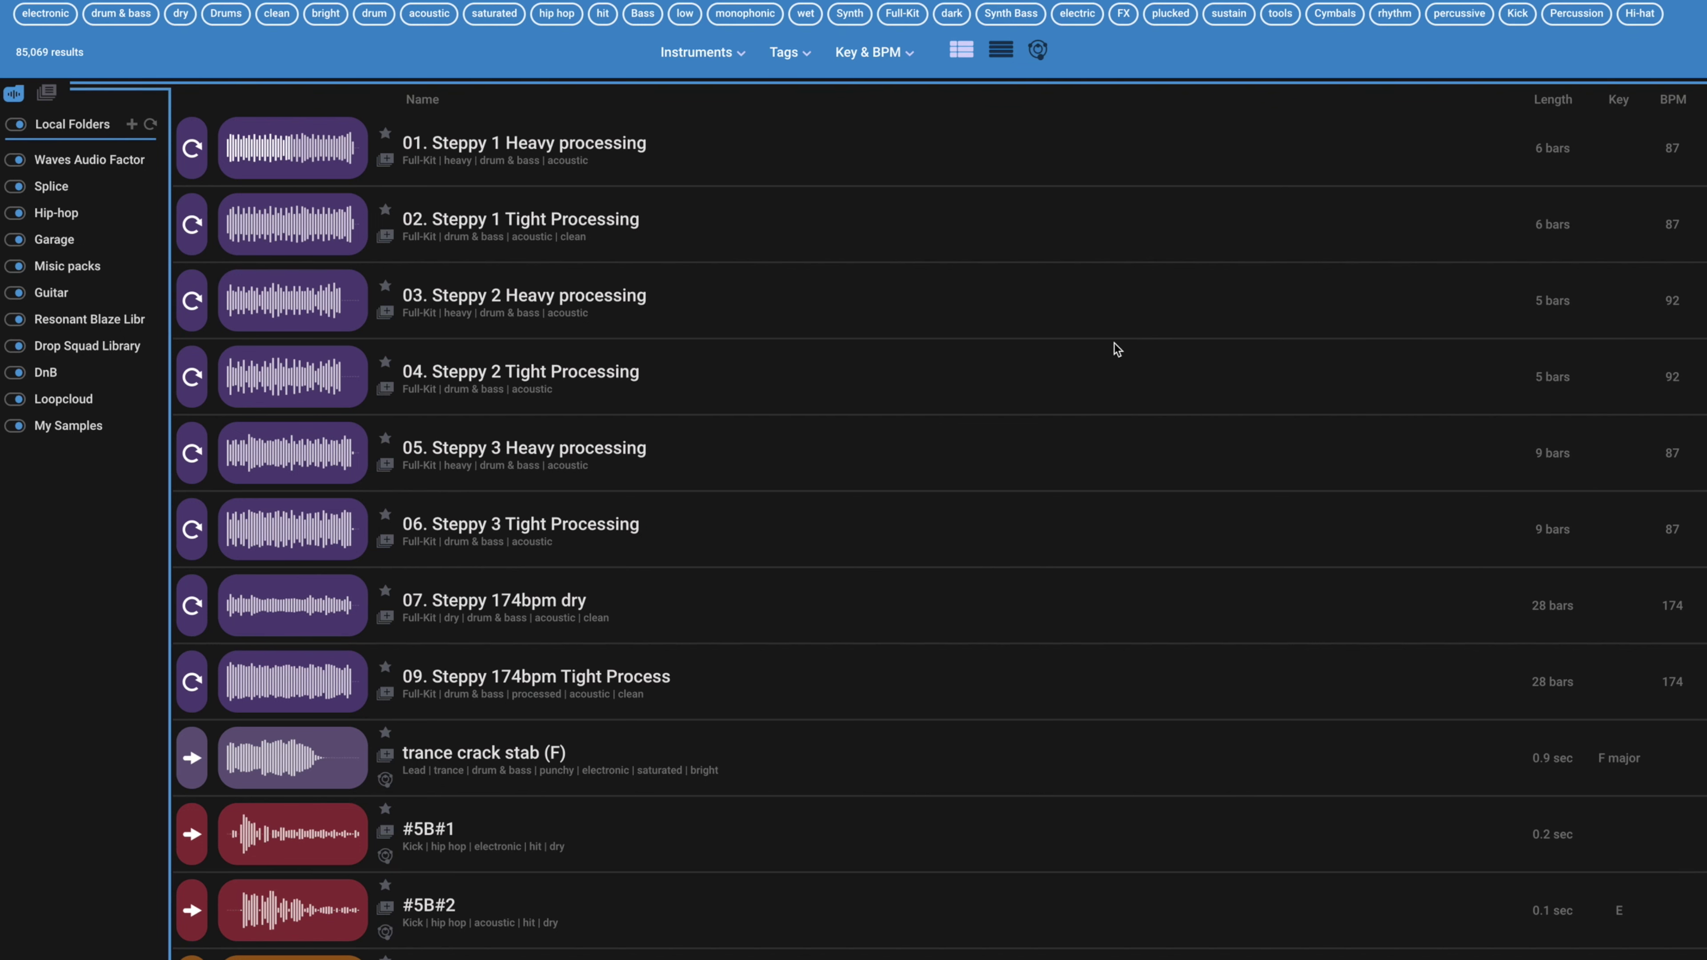
Scroll the Cosmos sample list and audition the #5B#1 kick one-shot.
scroll(1057, 373, down, 3)
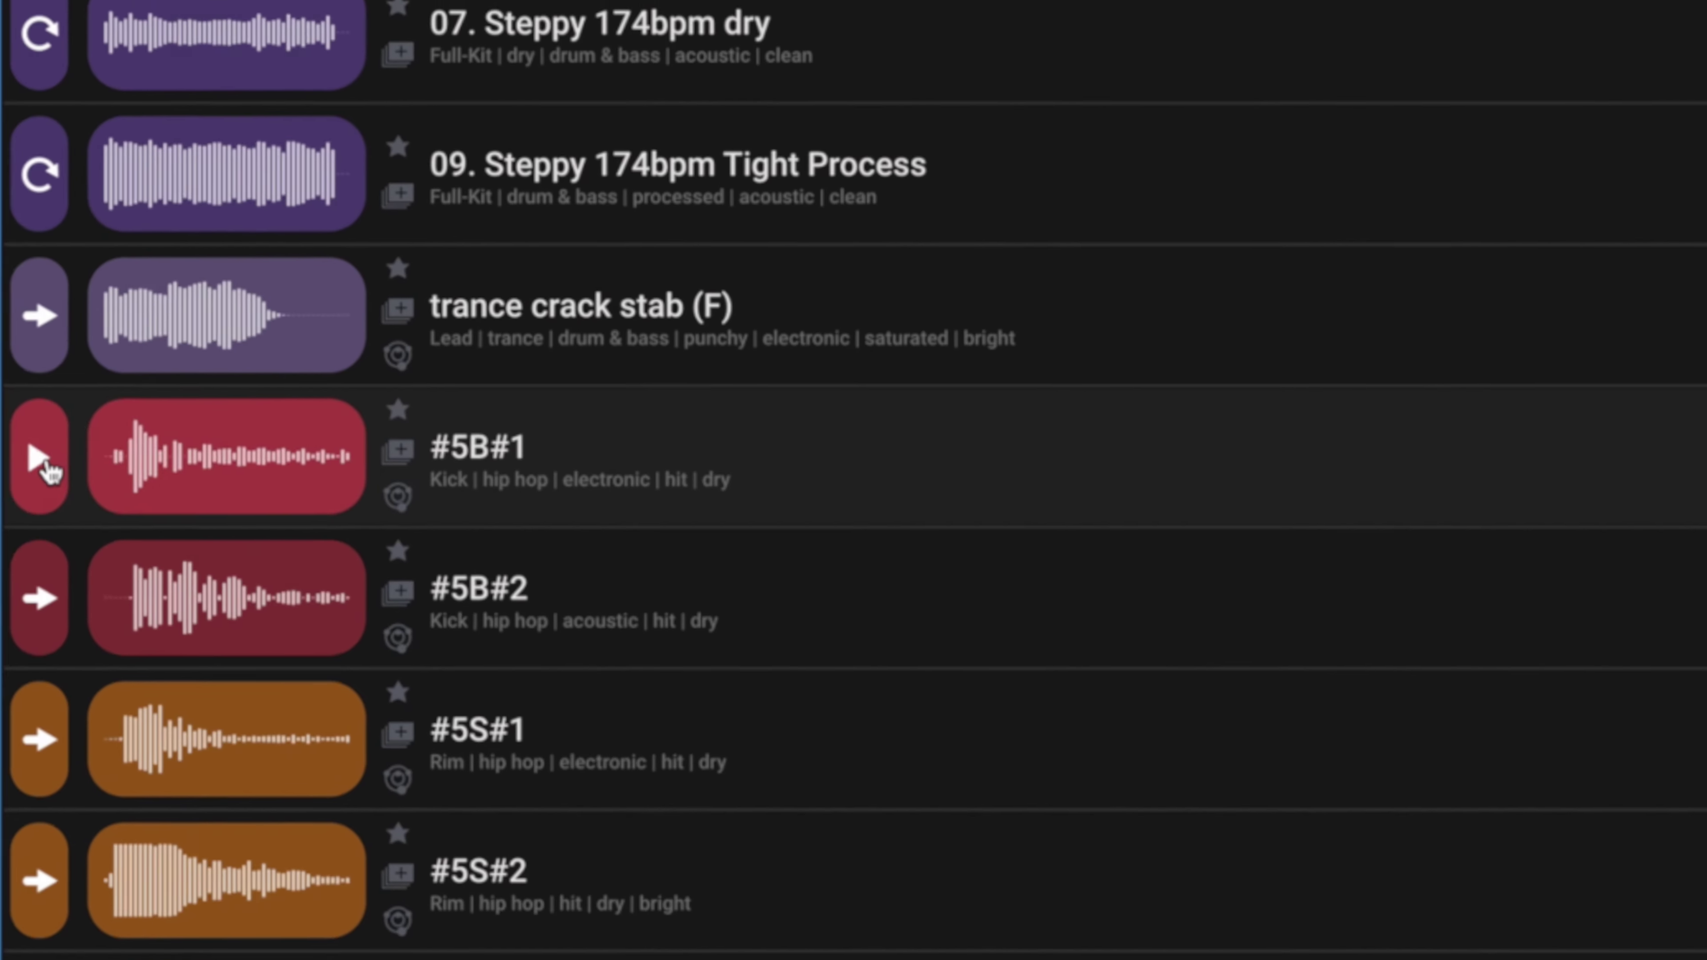
click(197, 600)
click(36, 456)
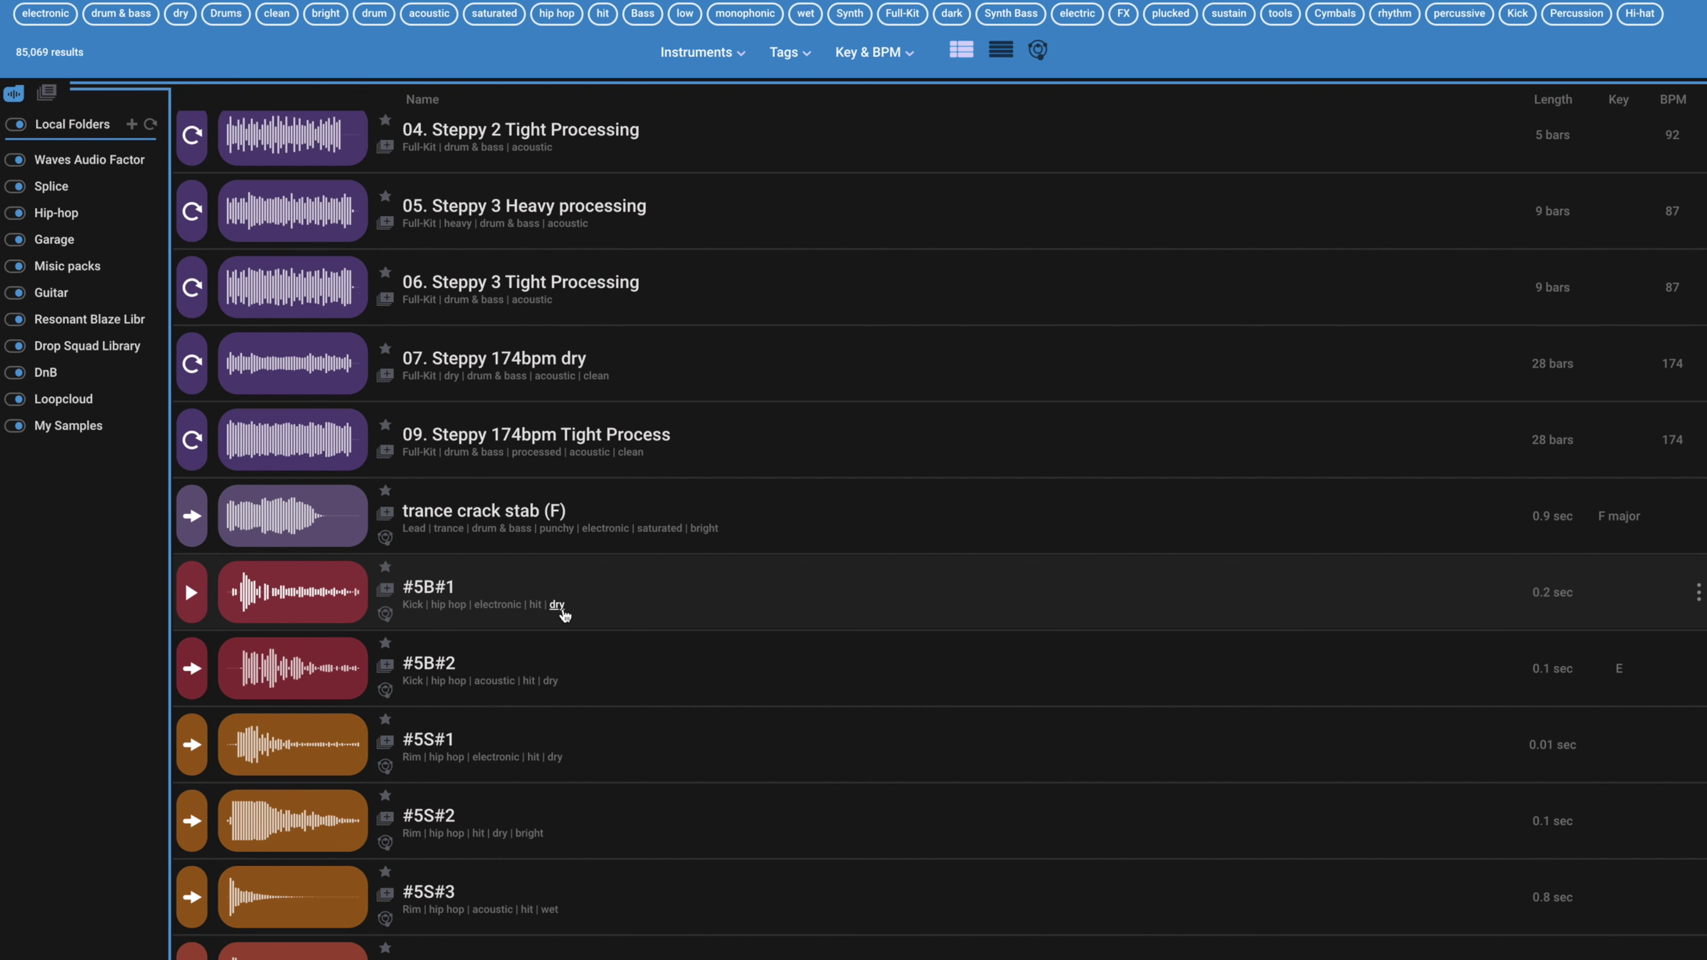
scroll(565, 616, down, 5)
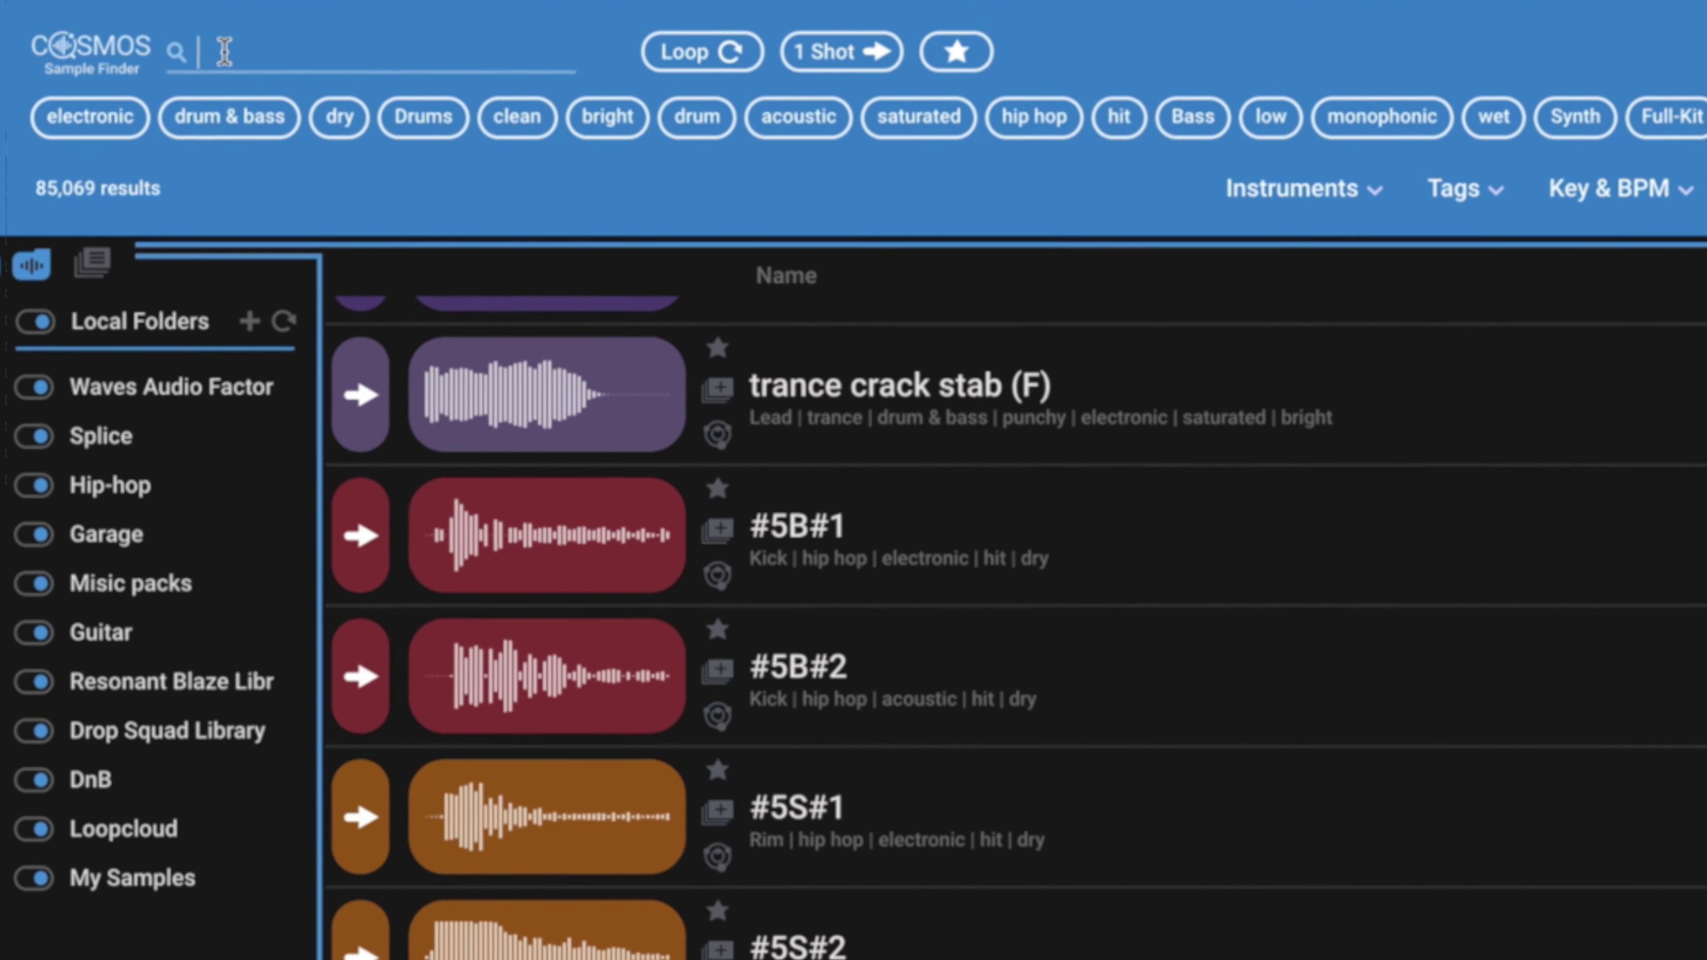
Filter the library by the soul tag and audition the SAN_114_What_Is_It_Drums_a loop.
text(soul)
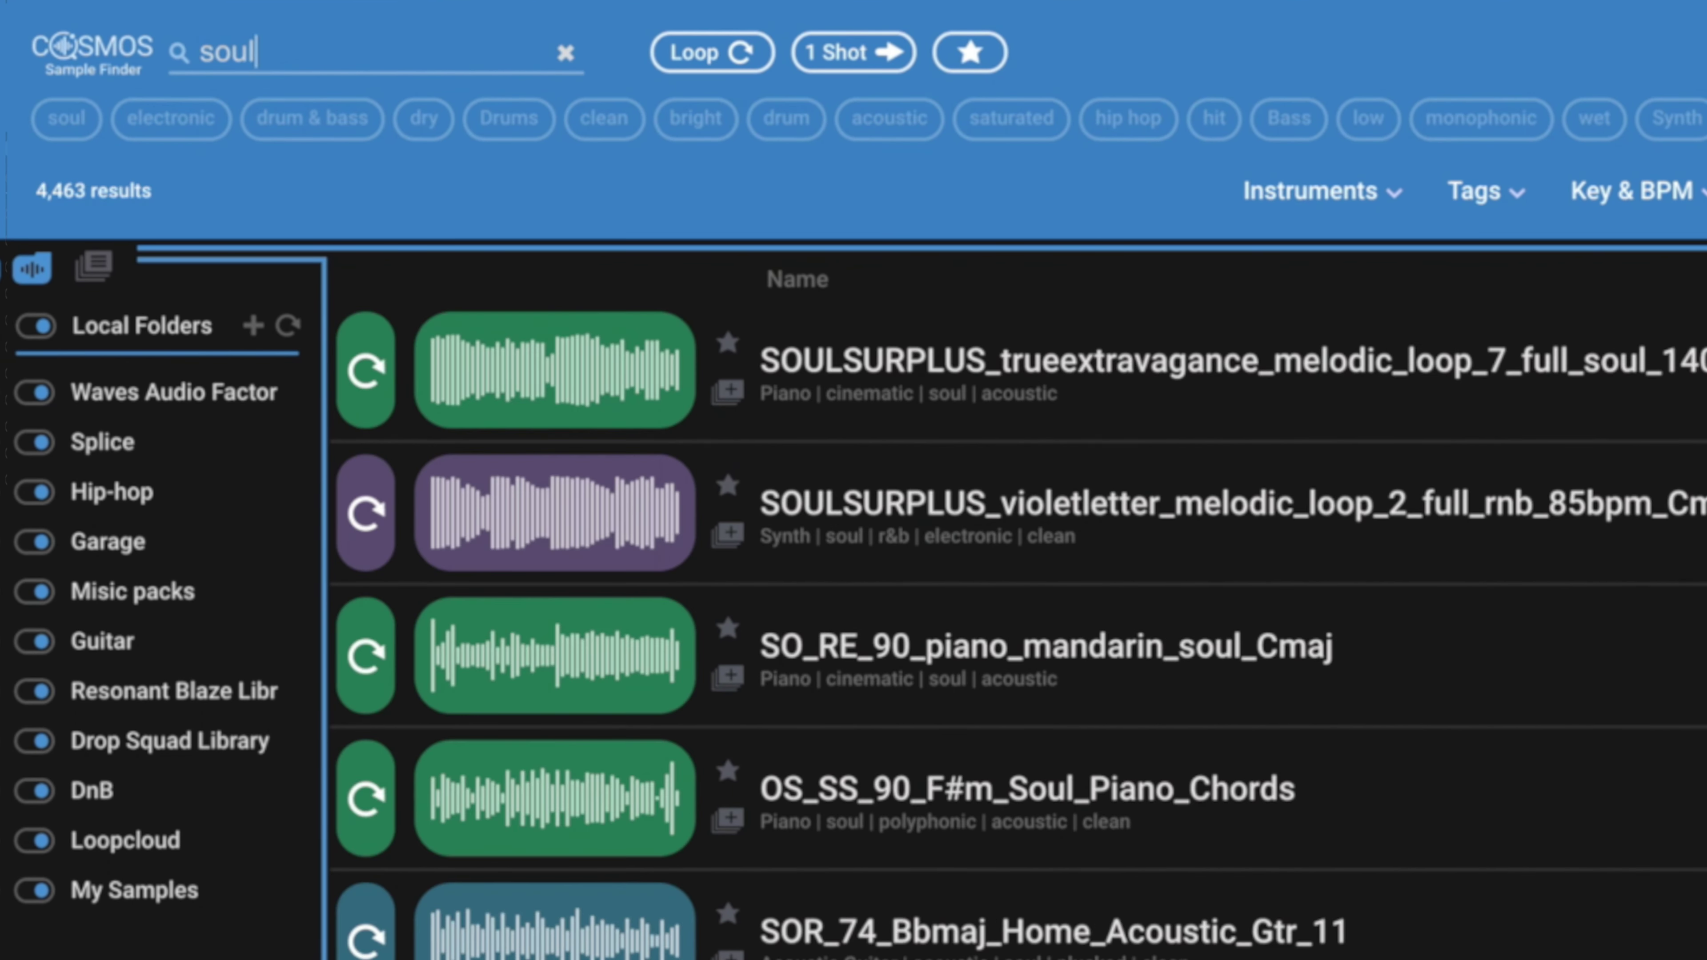
key(Return)
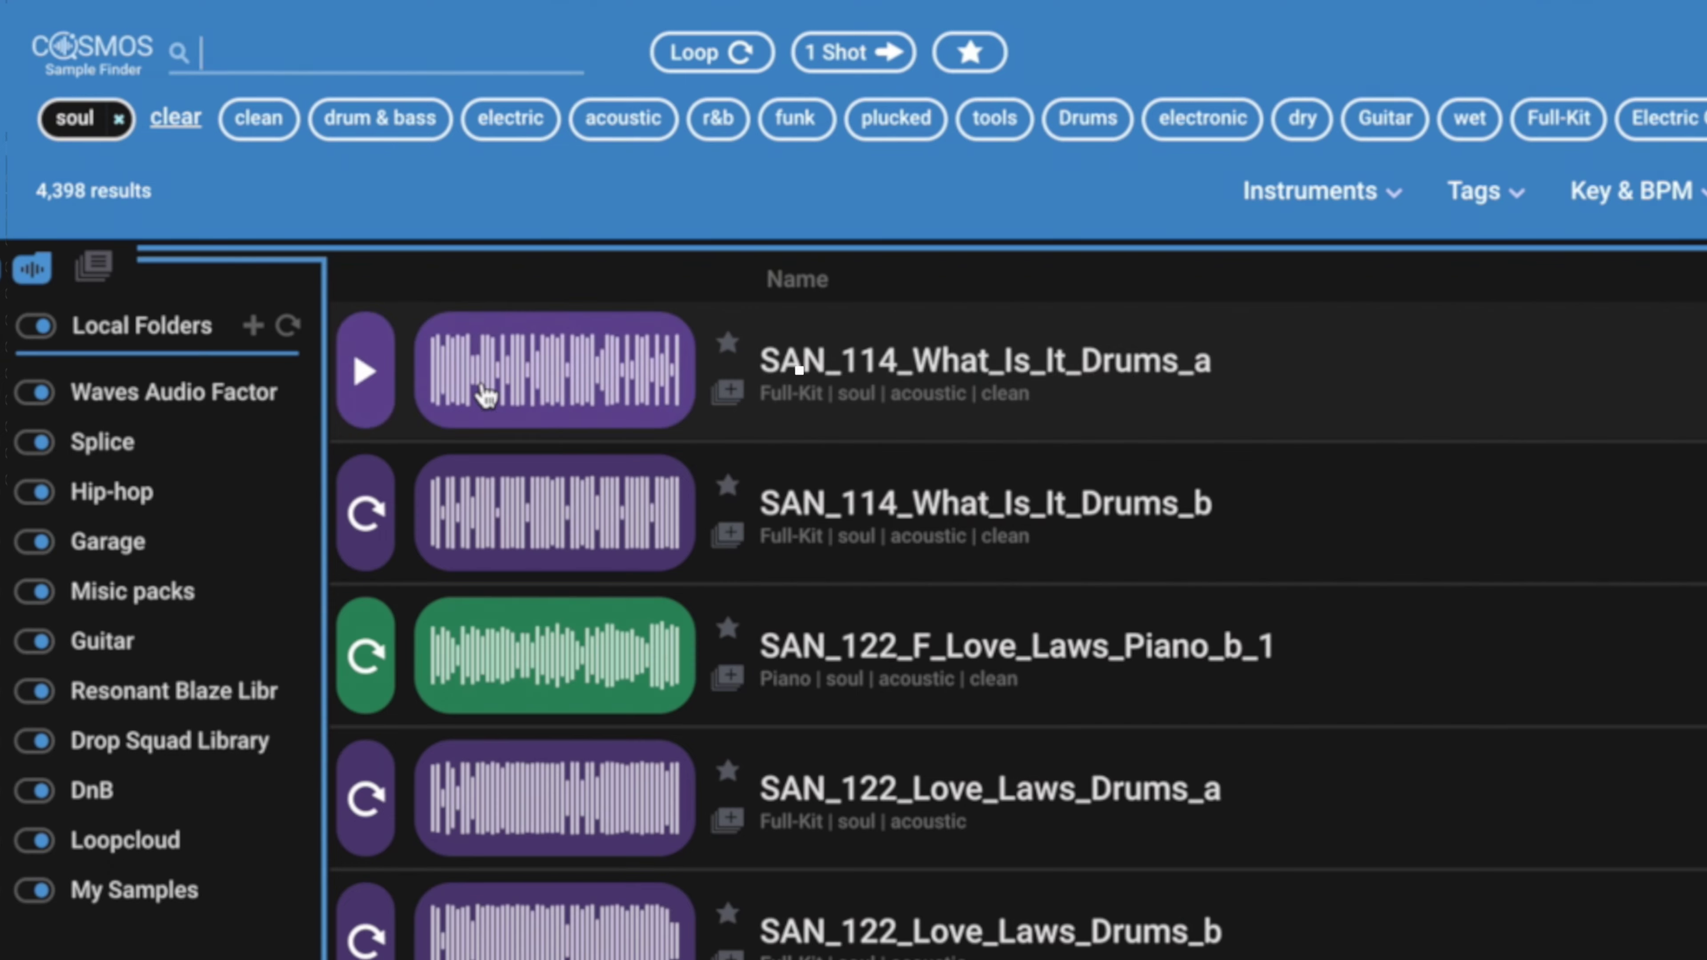
click(366, 376)
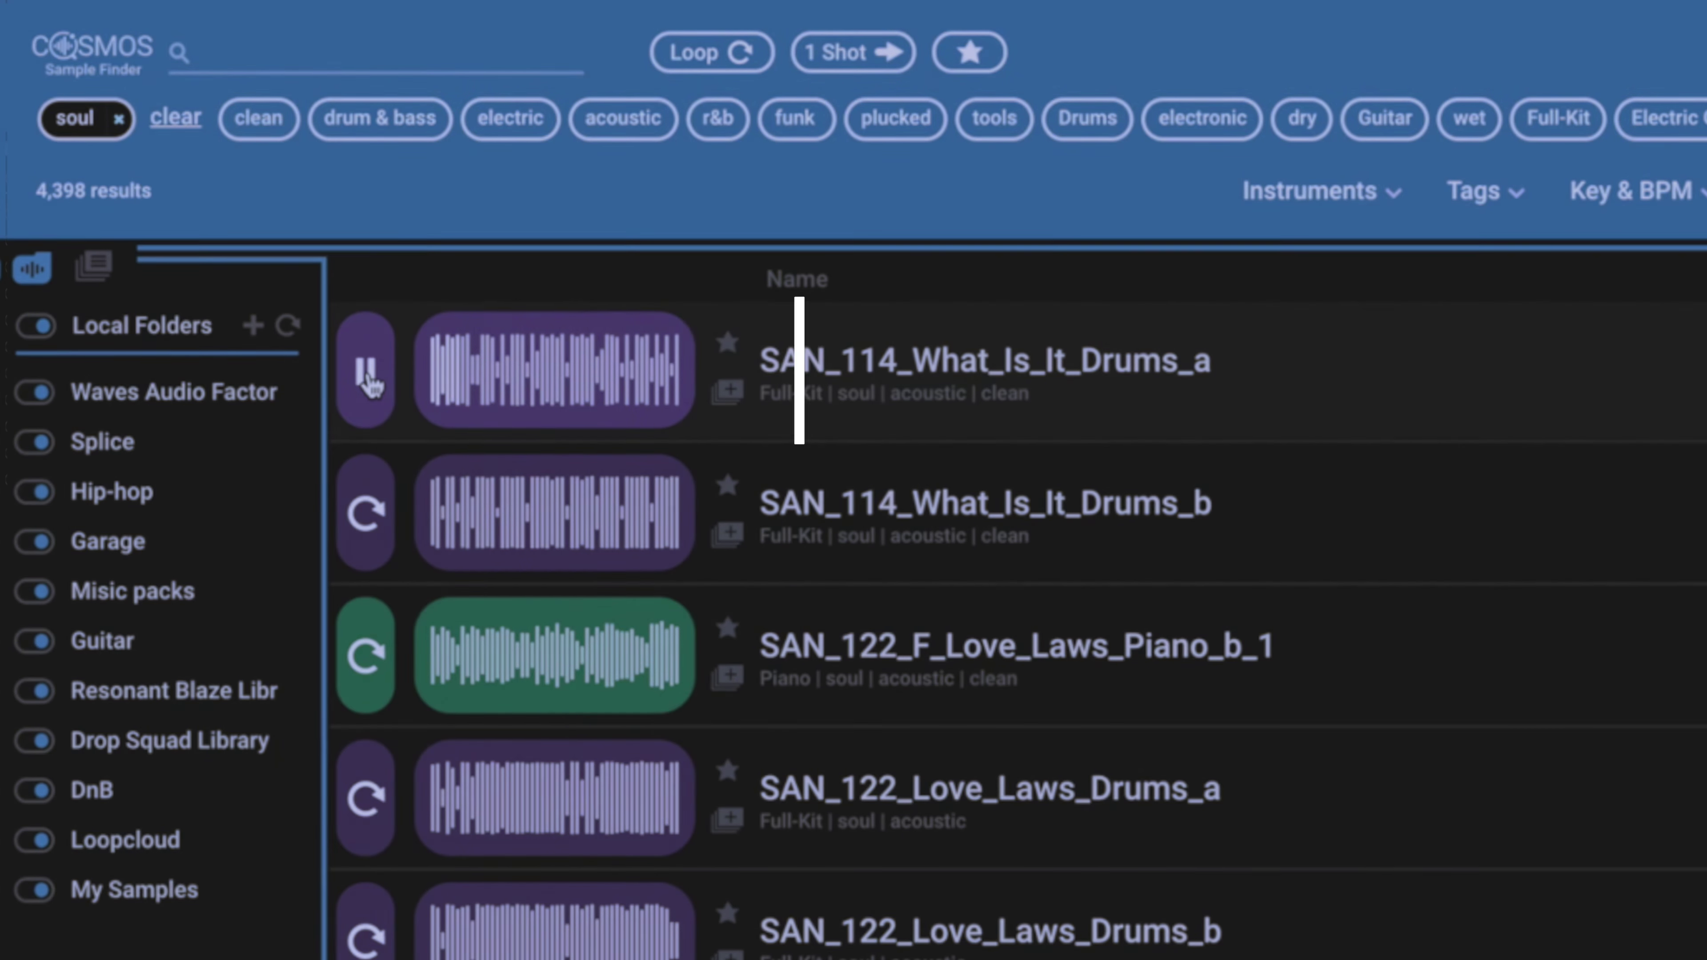
click(368, 381)
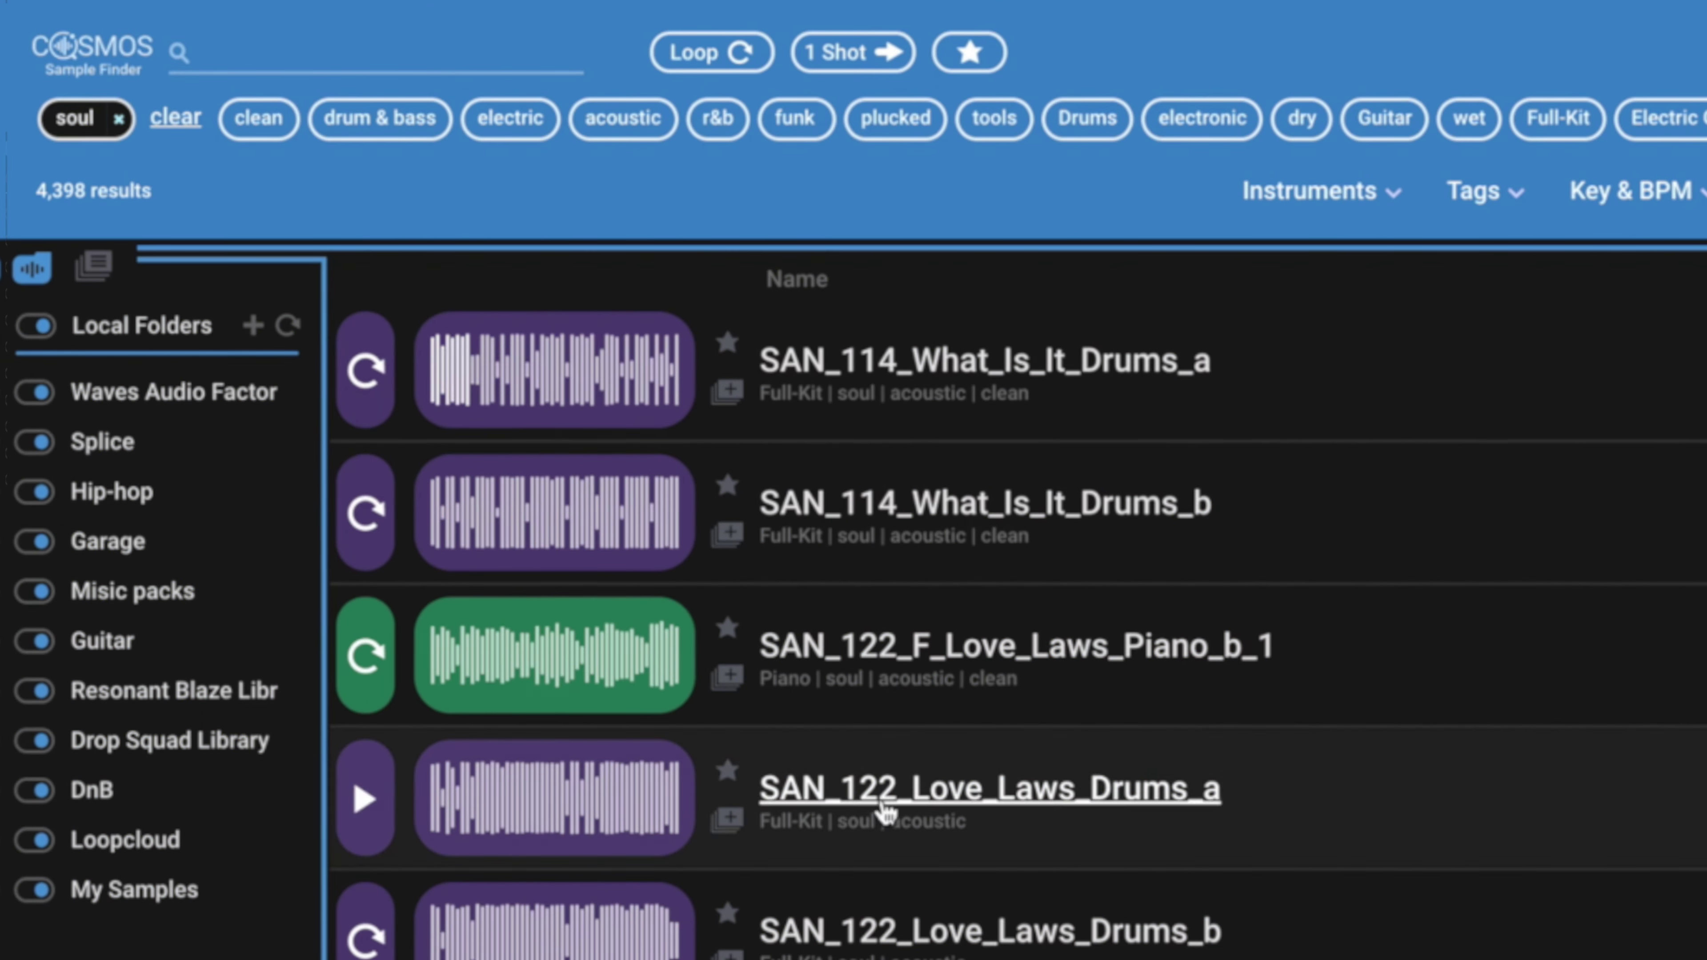
Audition SAN_122_Run_Baby_Drums_a, then start a new 'voc' search for vocal samples.
scroll(886, 812, down, 2)
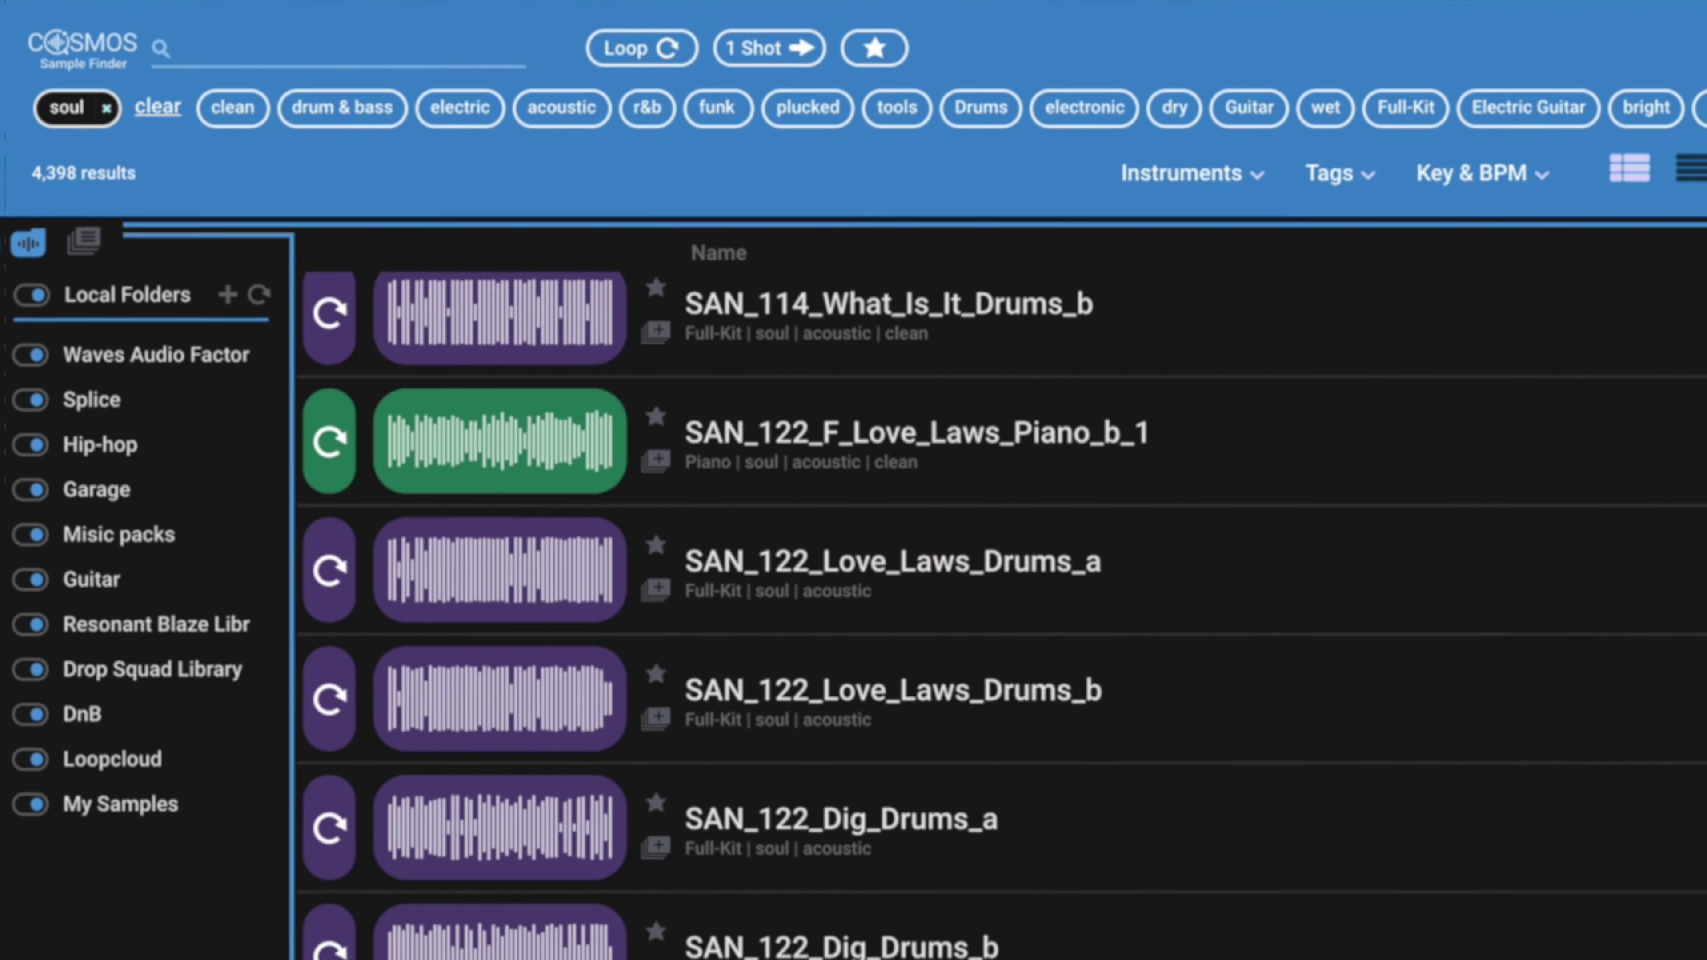
click(246, 820)
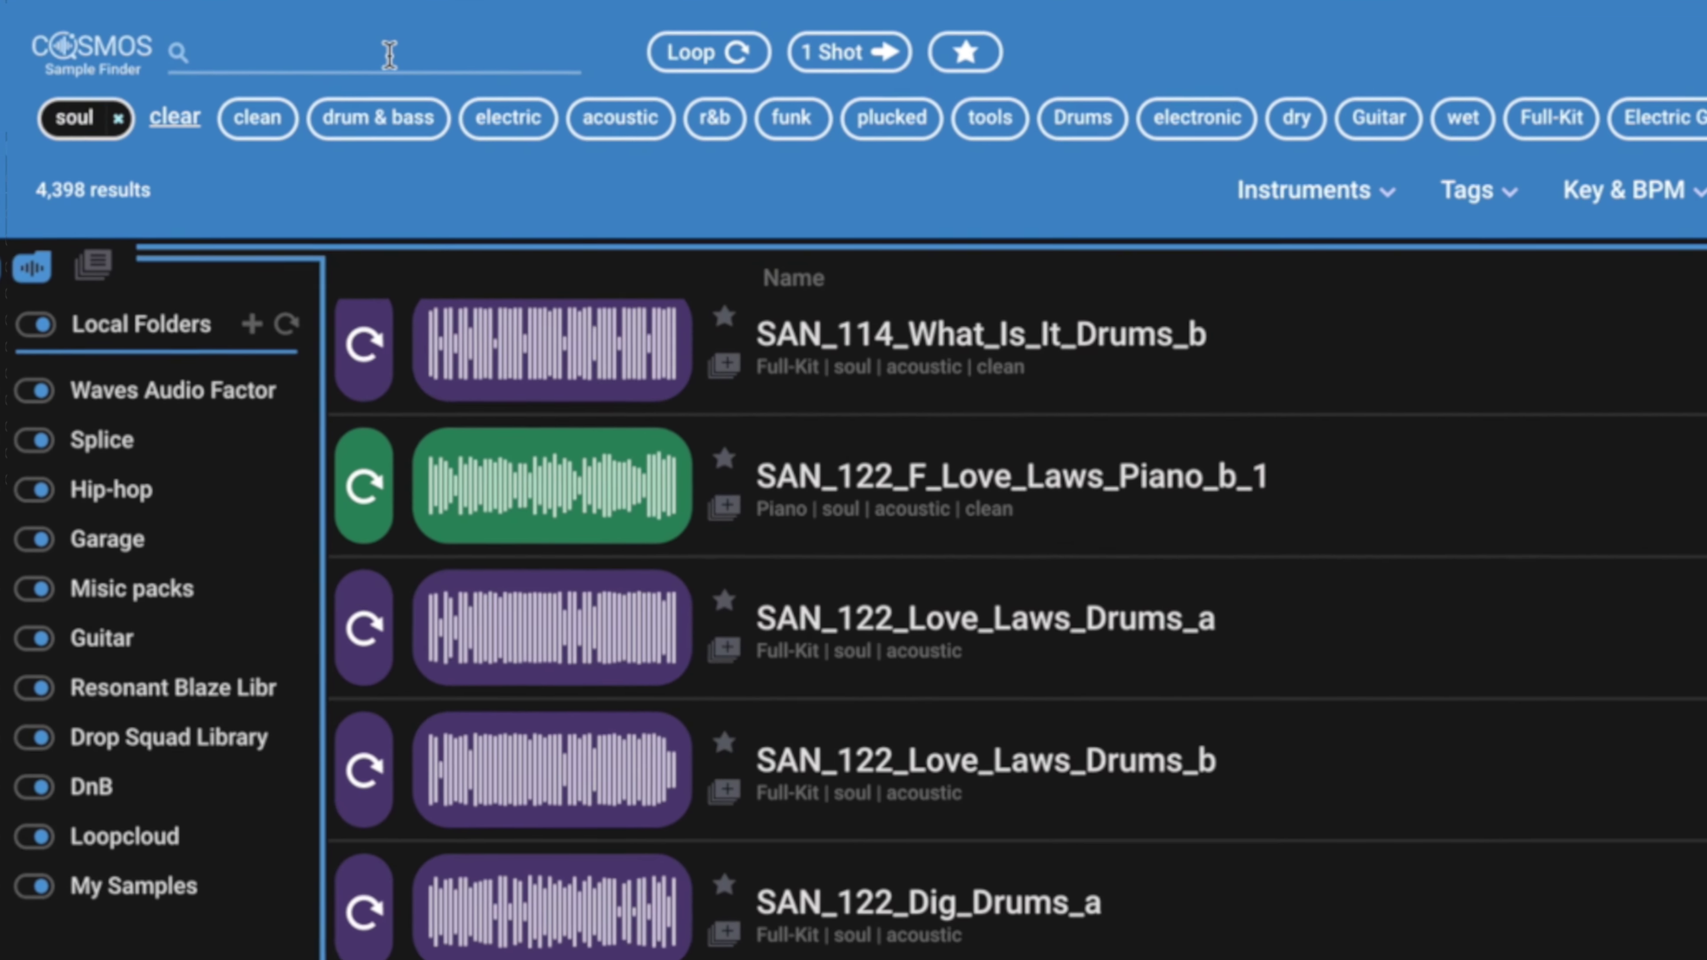
click(390, 54)
text(voc)
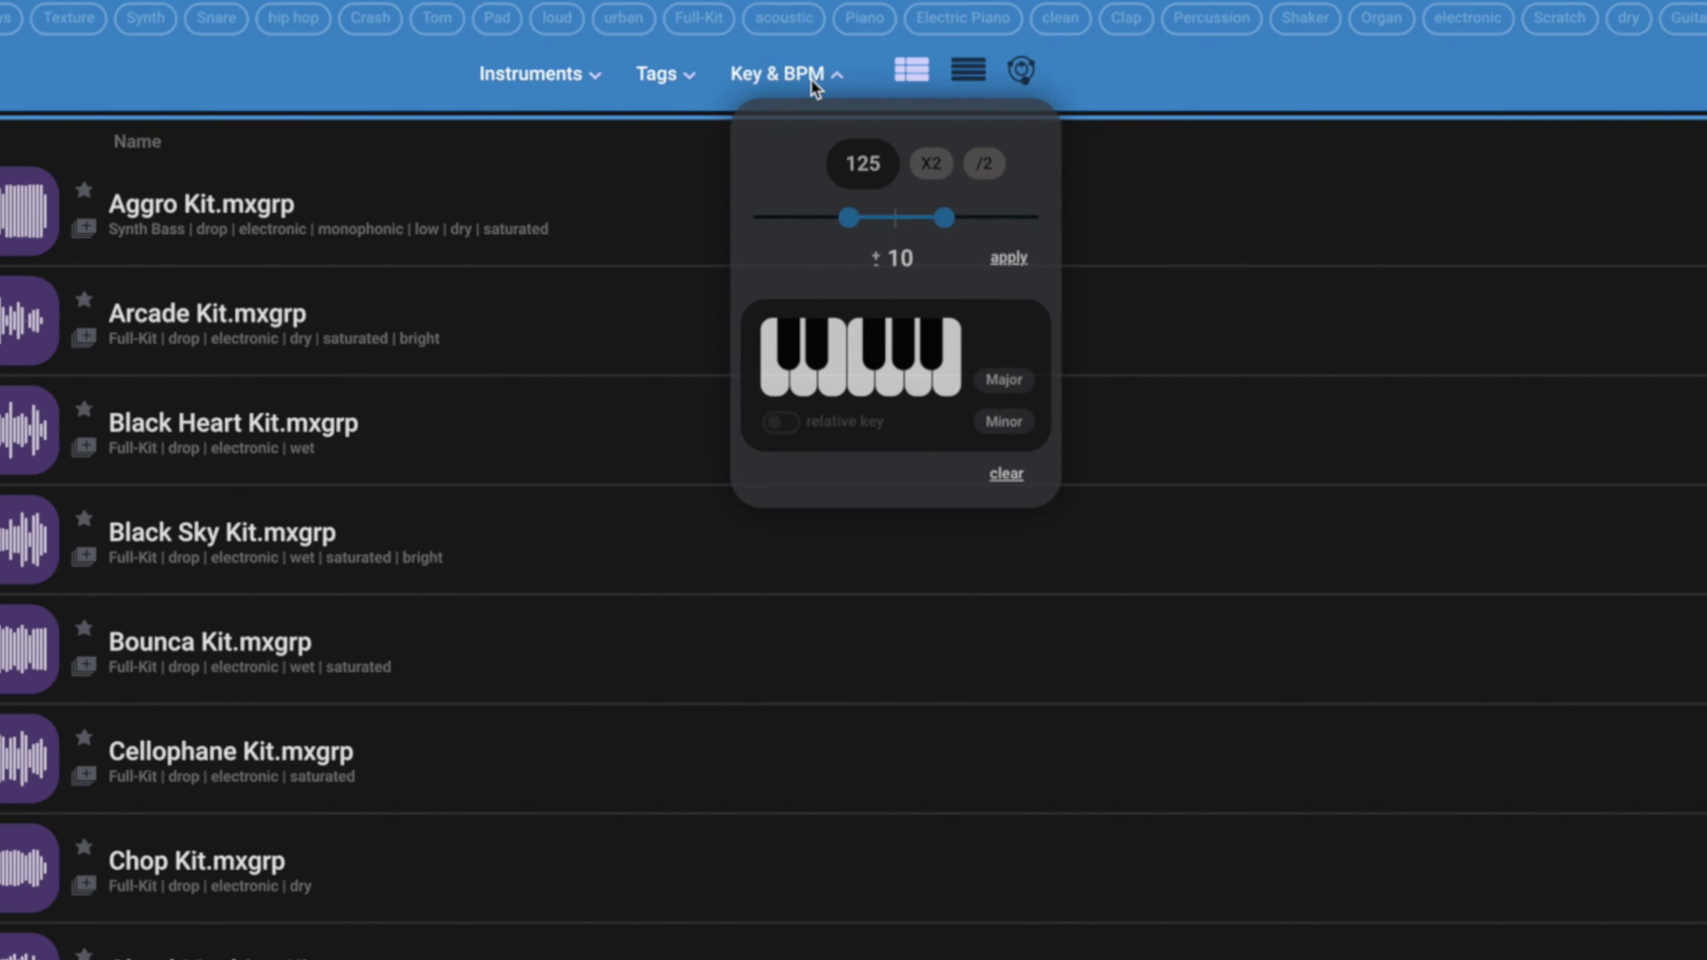
Set the tempo filter to 88 BPM with a ±2 tolerance.
click(805, 165)
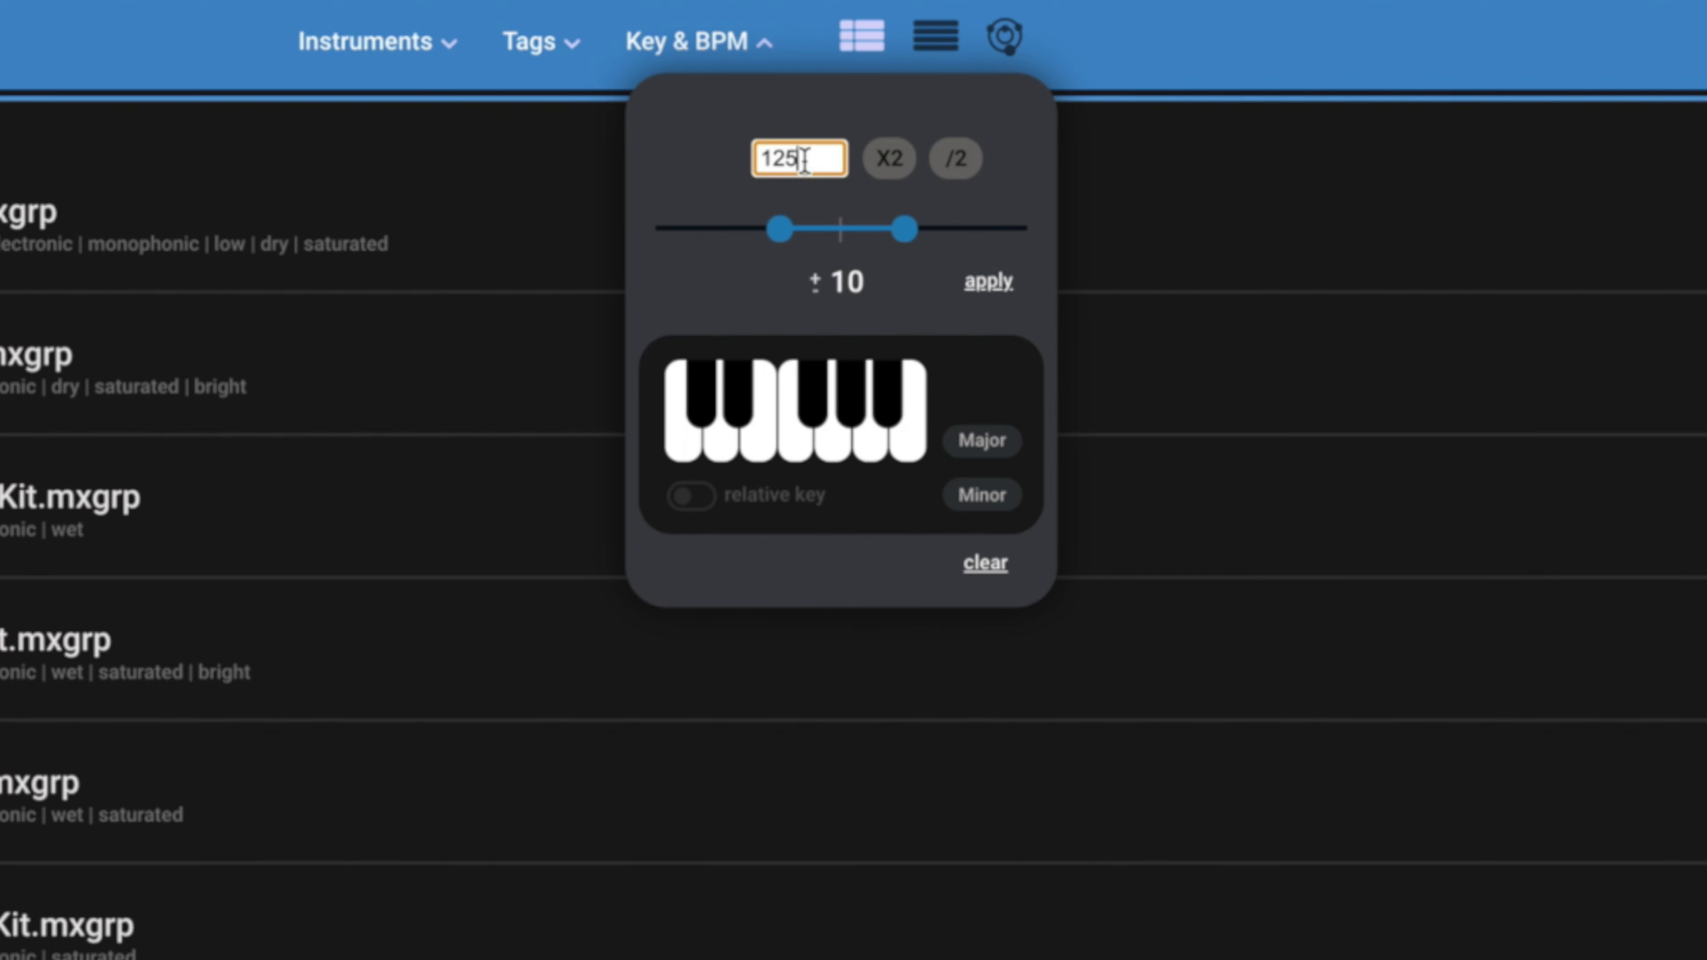
key(BackSpace)
key(BackSpace)
key(BackSpace)
text(0)
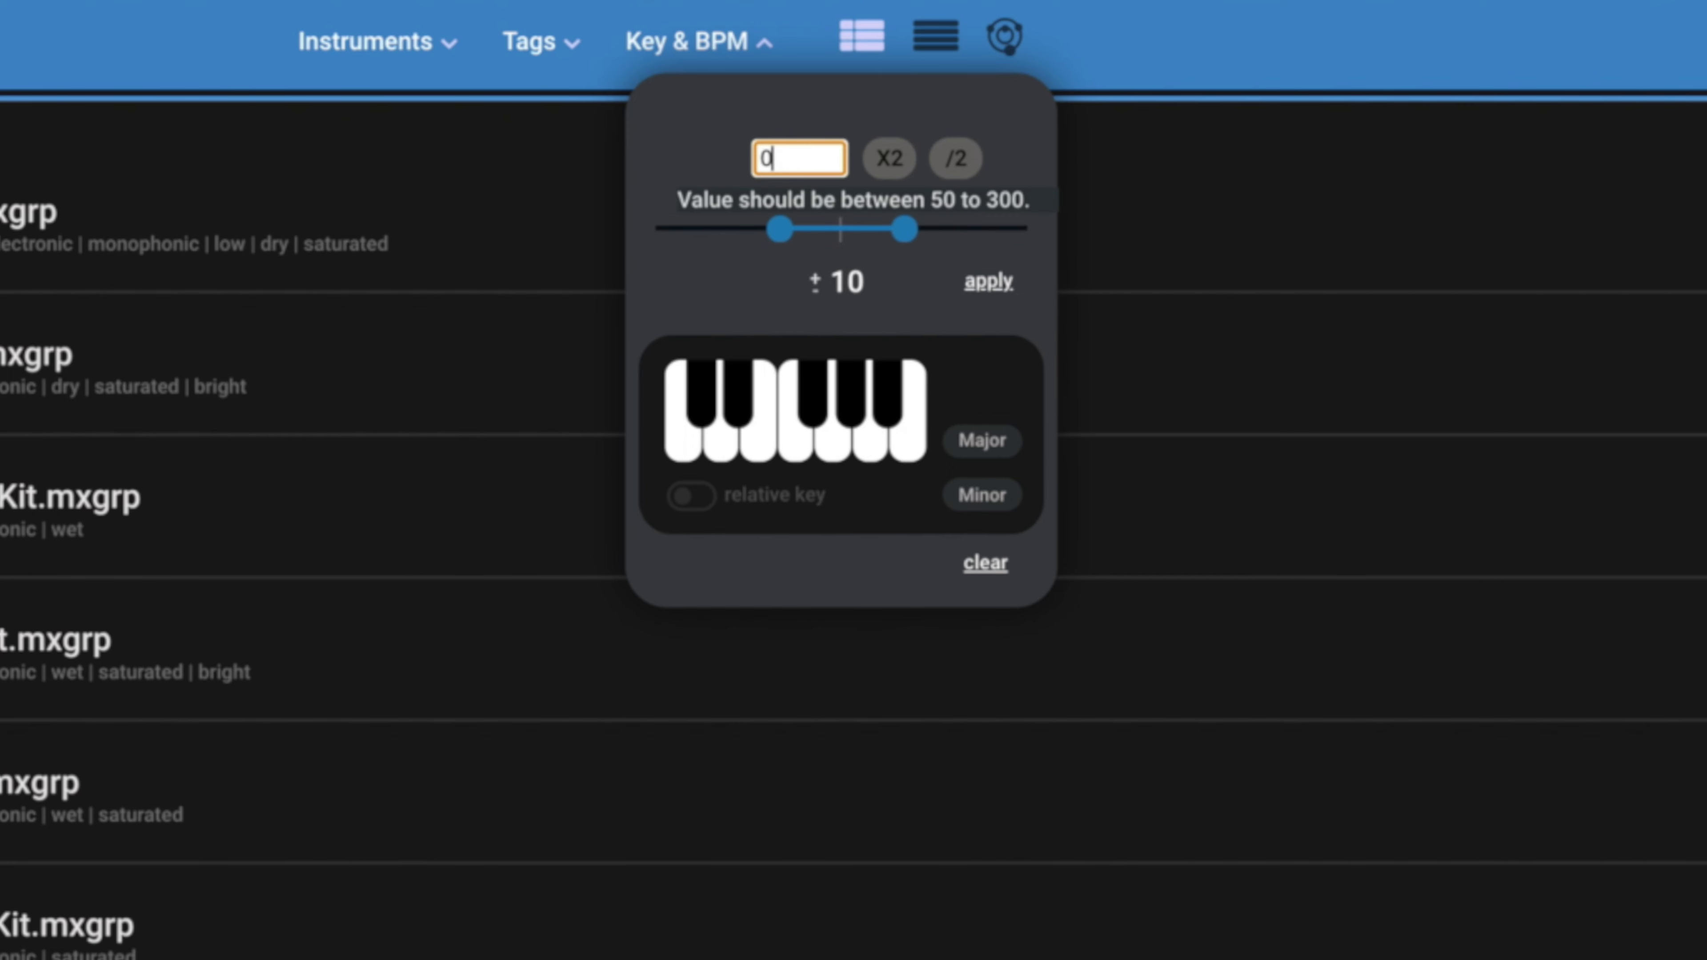
text(88)
key(Return)
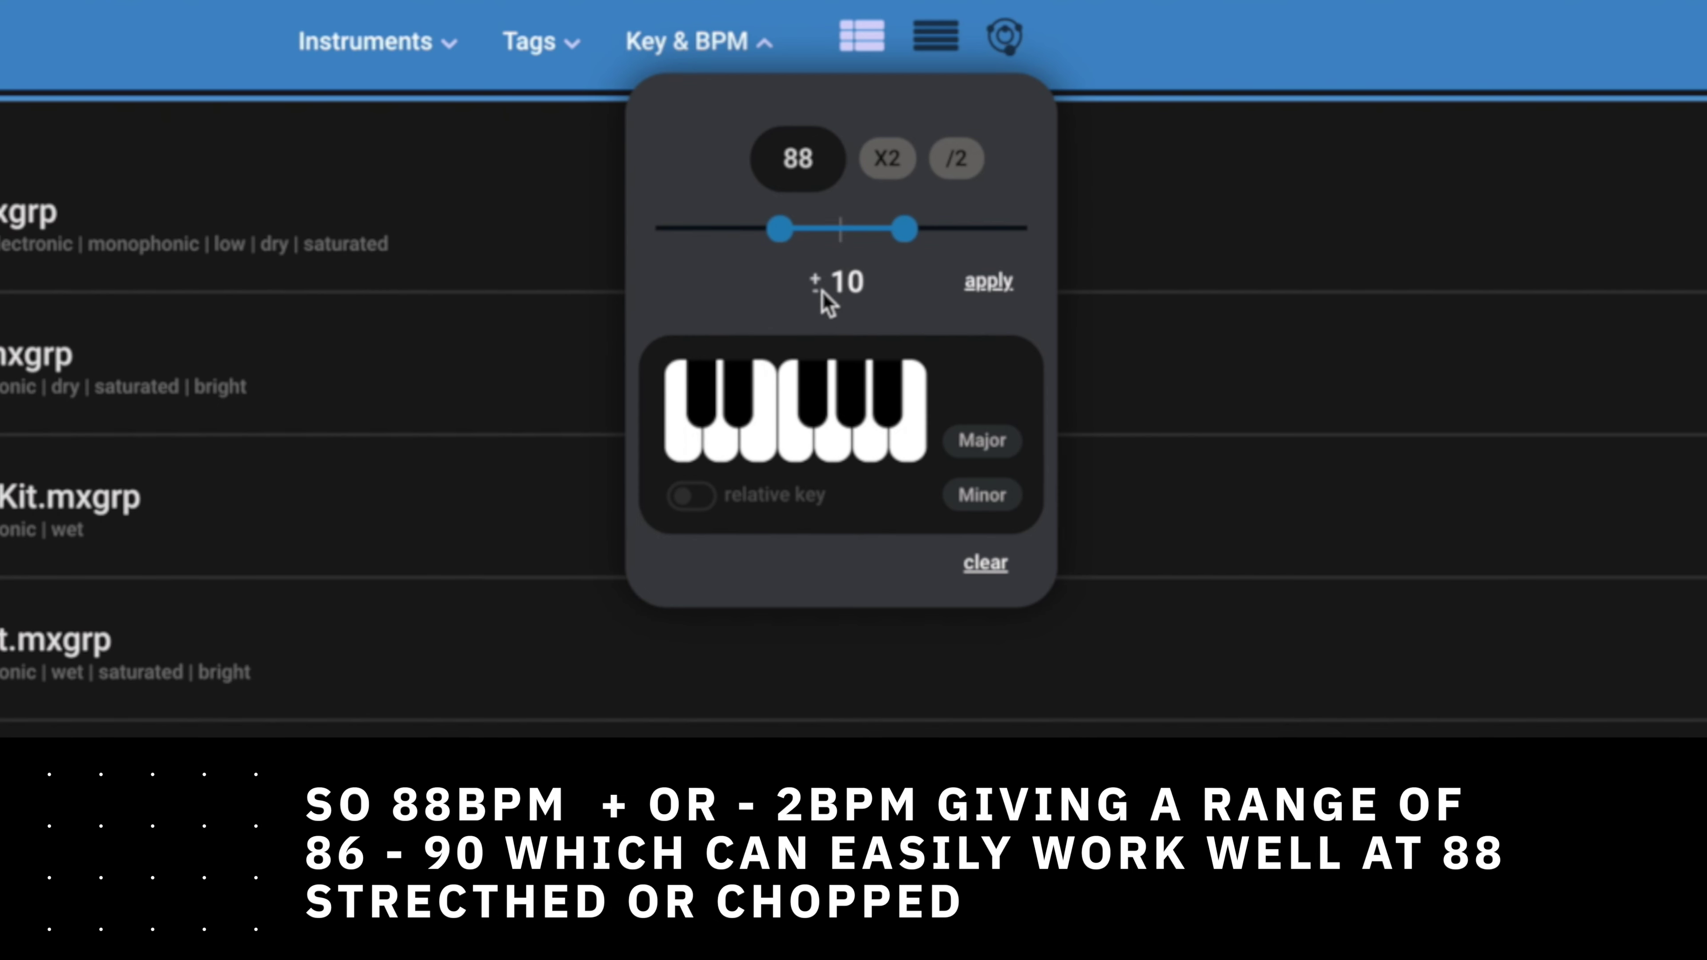
drag(789, 246, 832, 248)
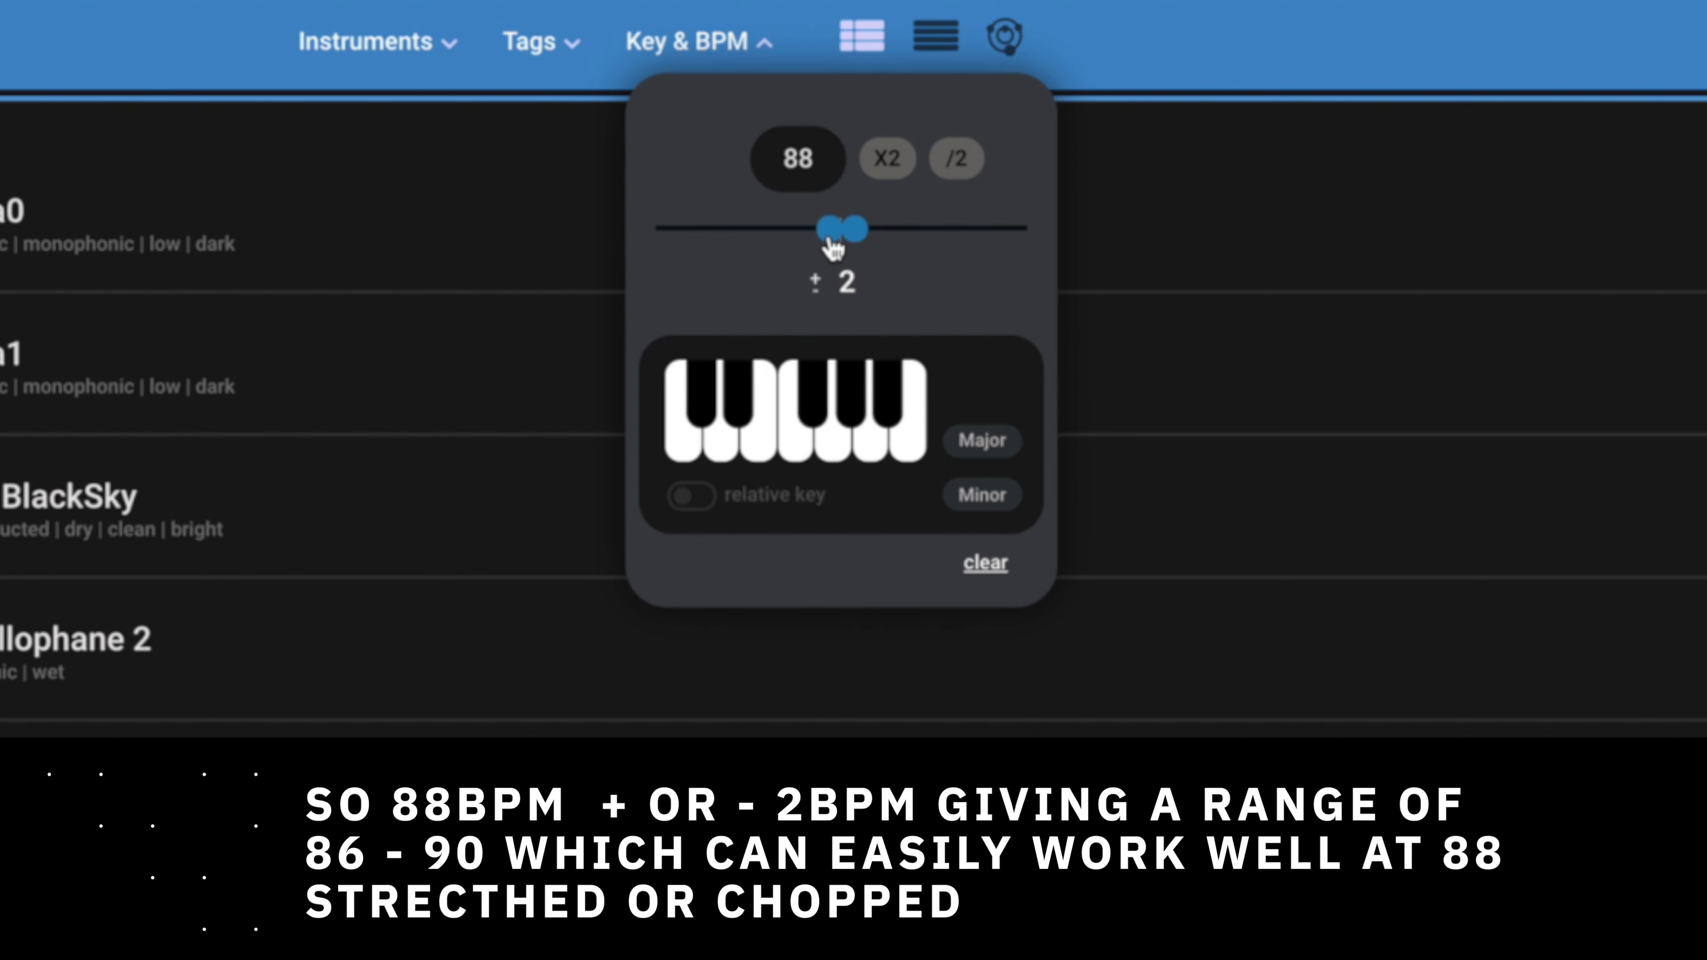
Restrict the key to F major, also including its relative minor.
click(801, 460)
click(980, 446)
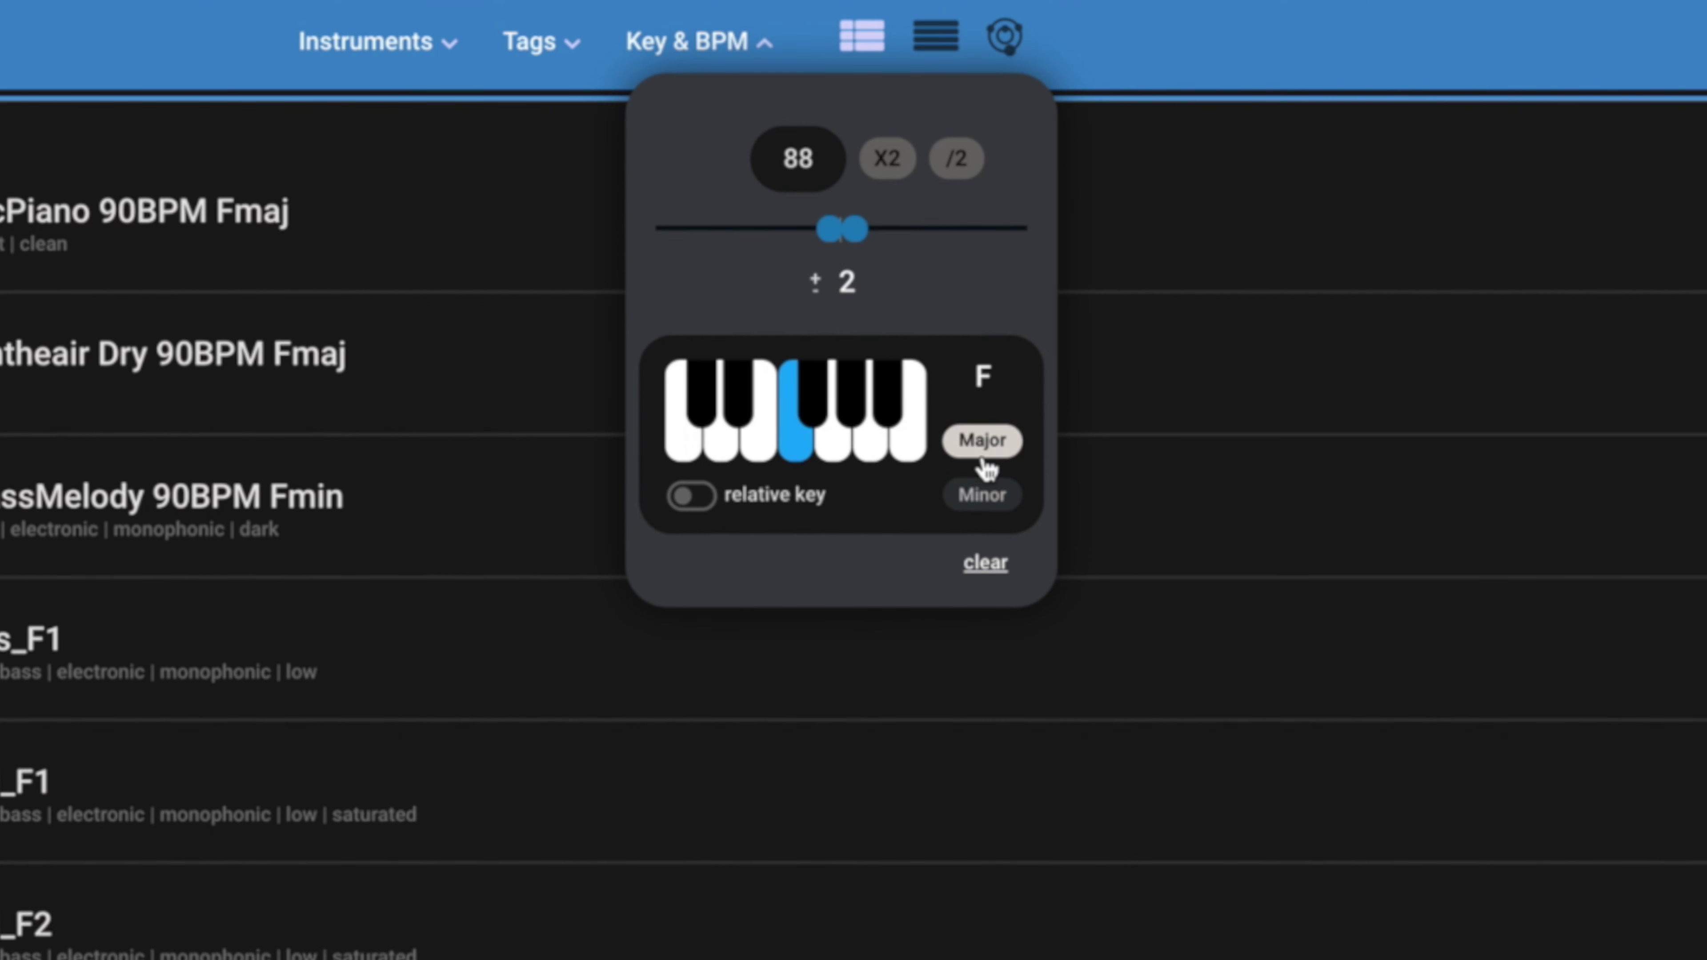
click(693, 497)
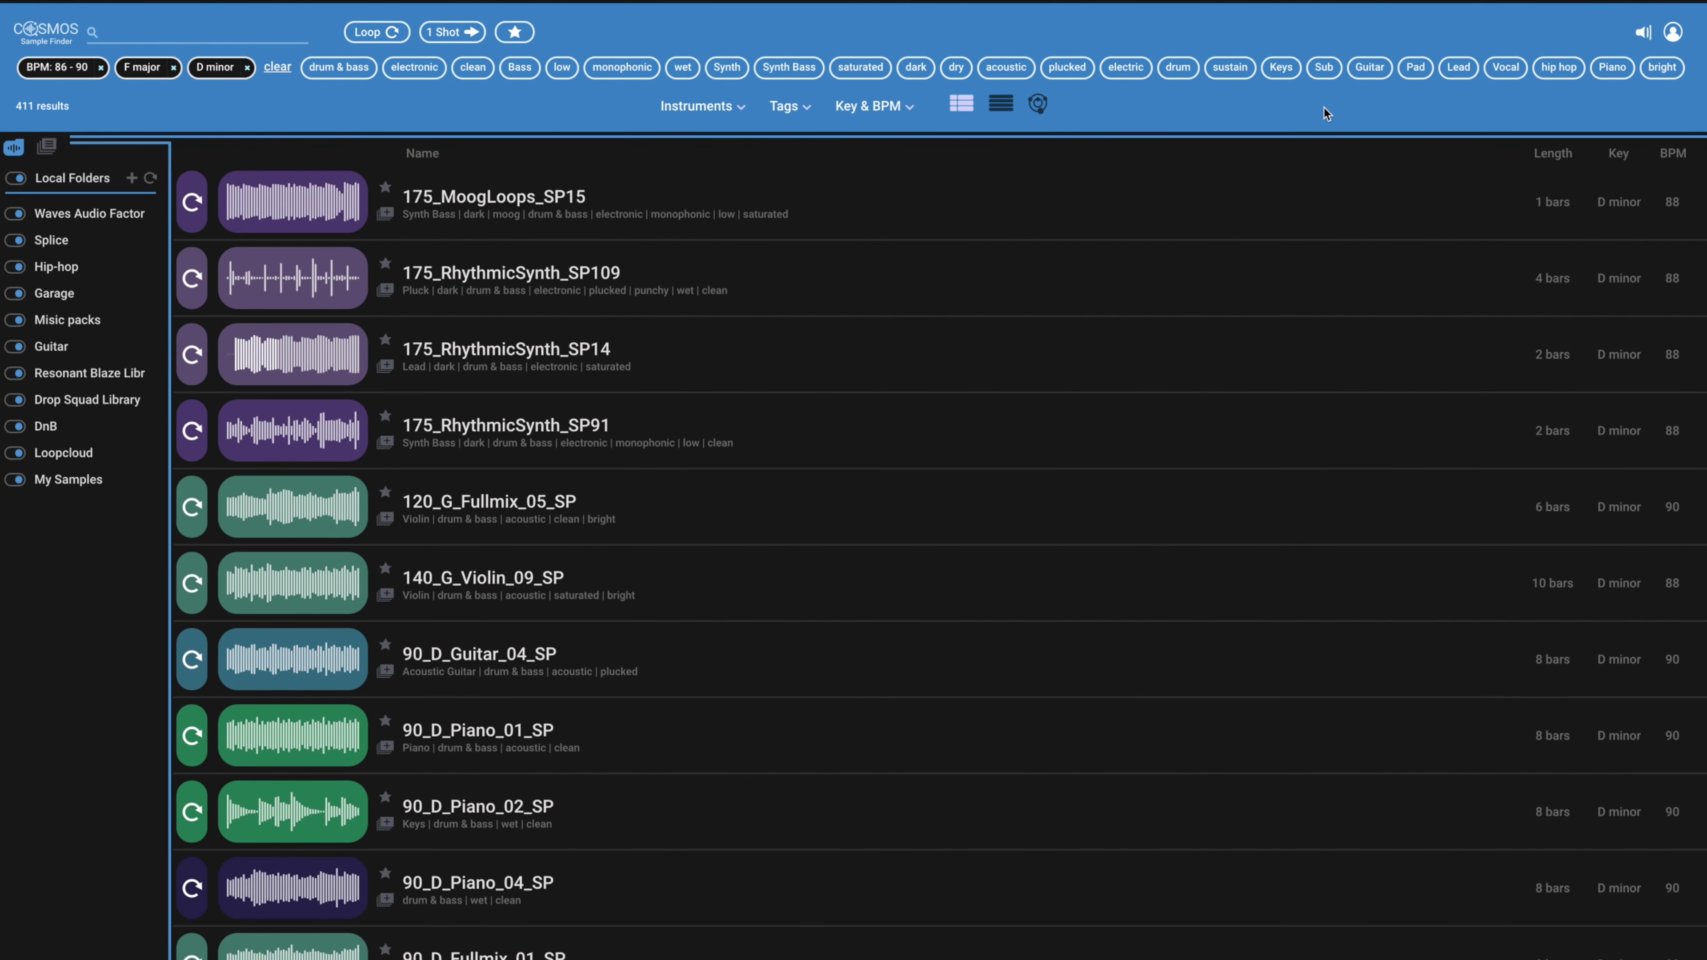
Add the Piano tag filter and preview the top result, 174_Dm_Piano_307_02.
click(1612, 68)
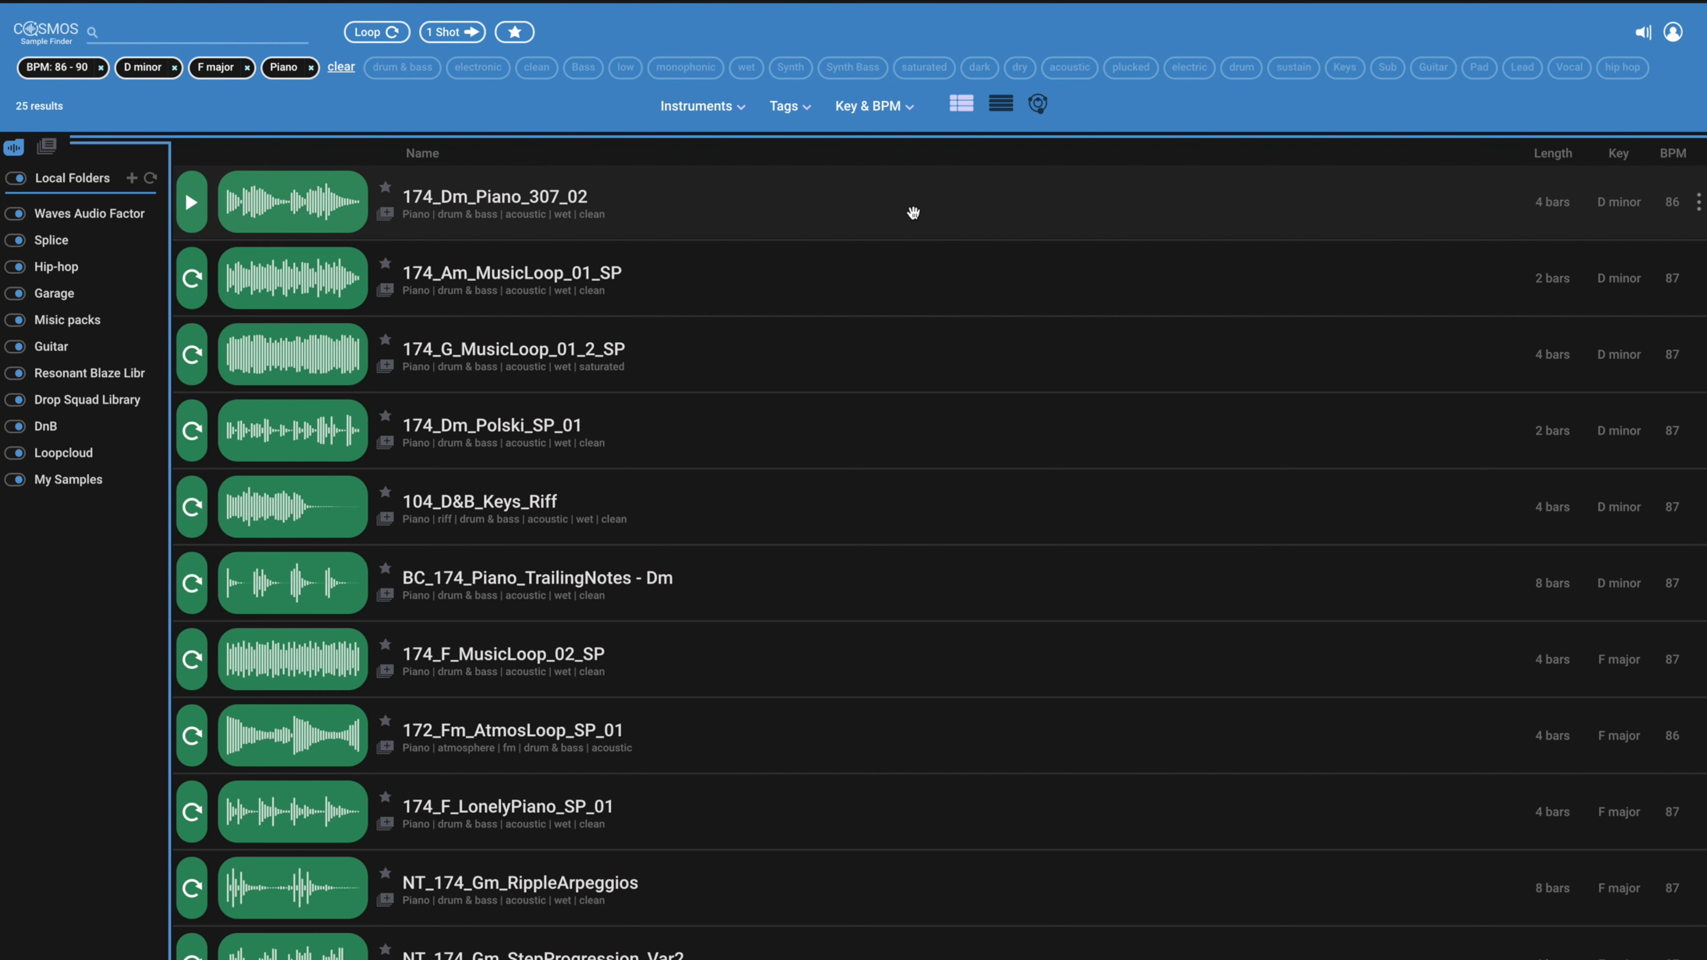
click(252, 211)
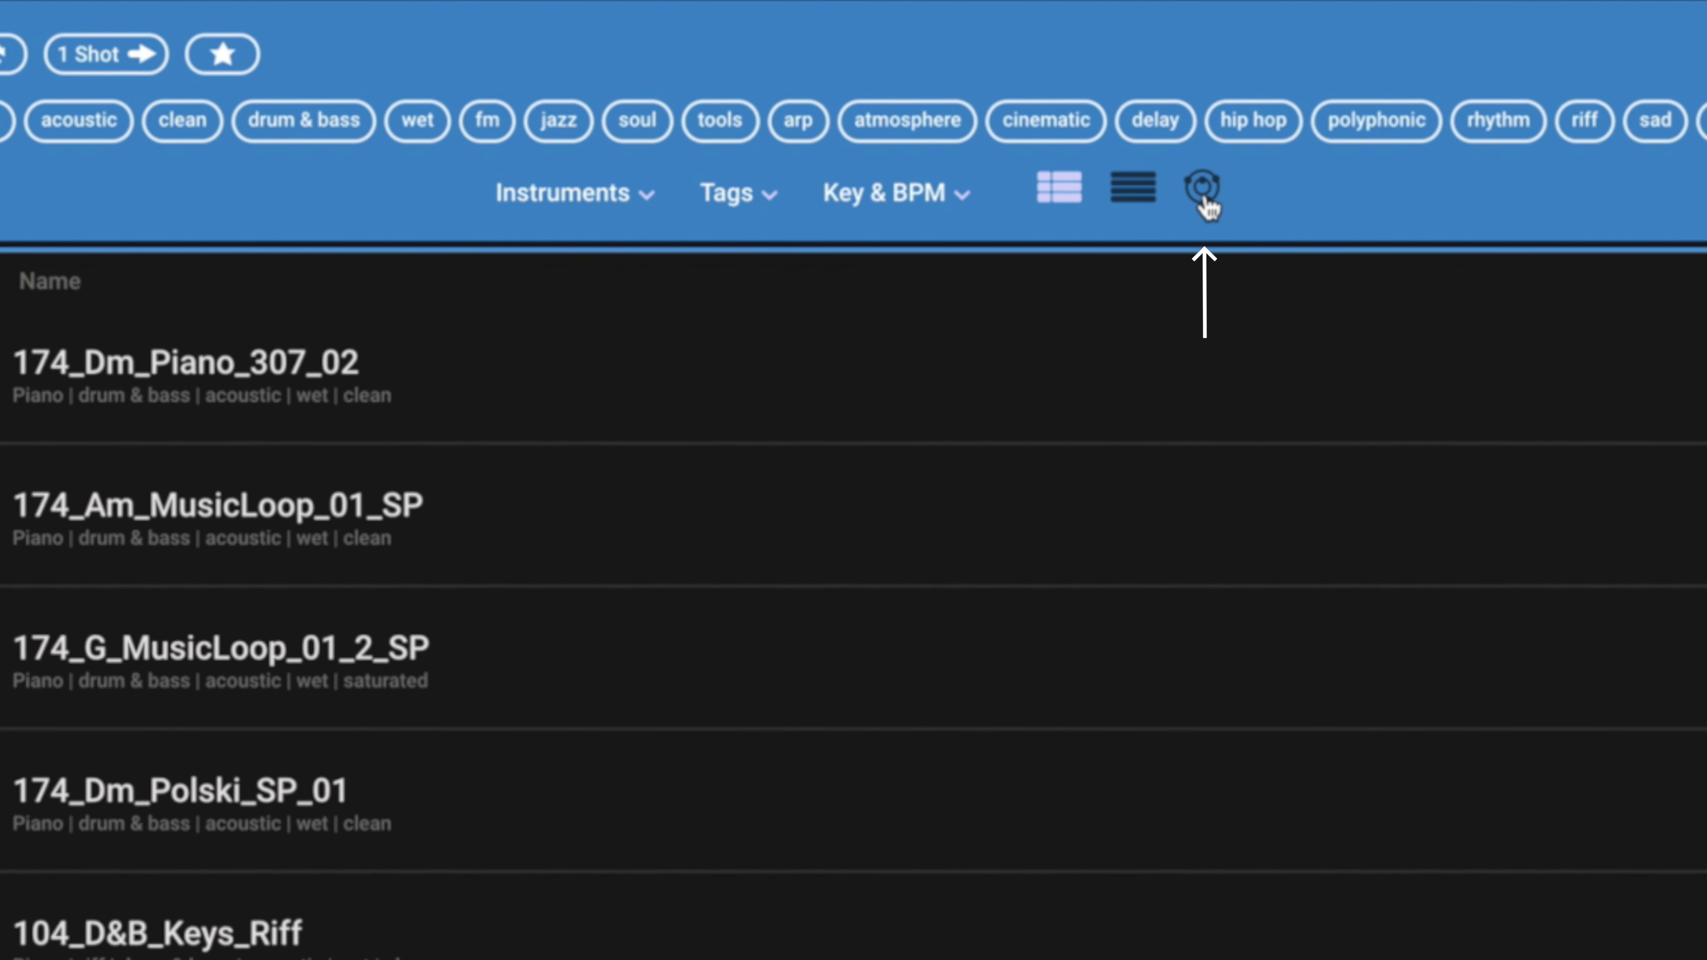
Switch the one-shots to map view, zoom the point cloud, and audition a sample.
click(1203, 196)
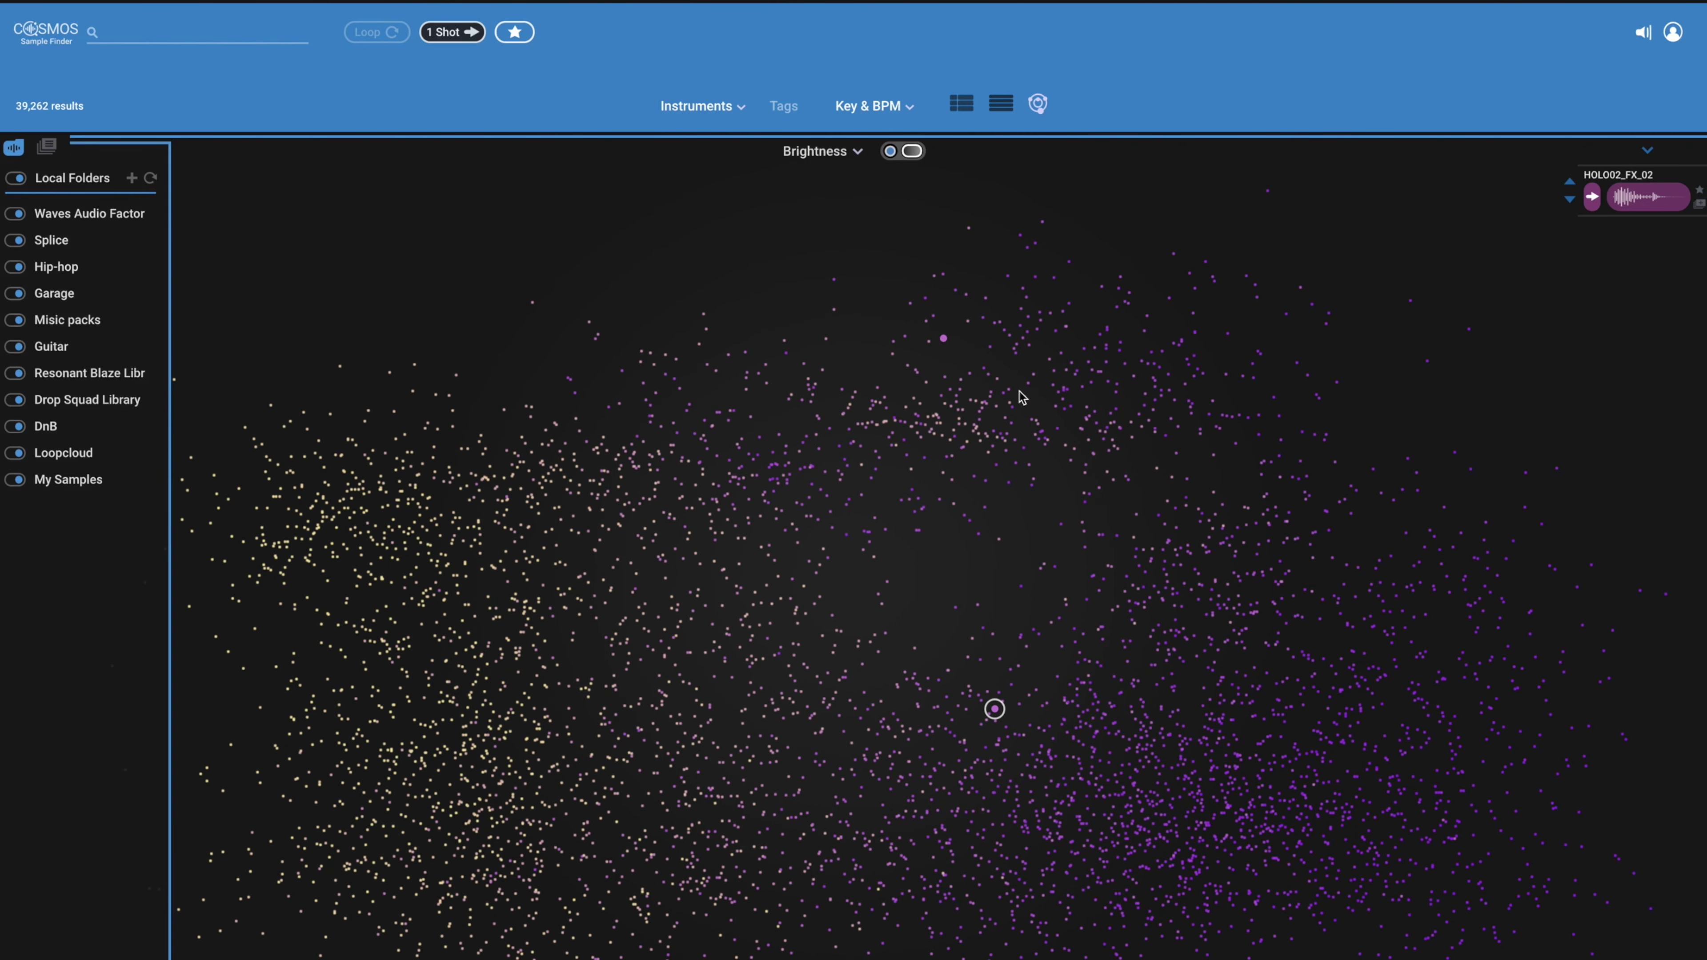
scroll(947, 534, up, 5)
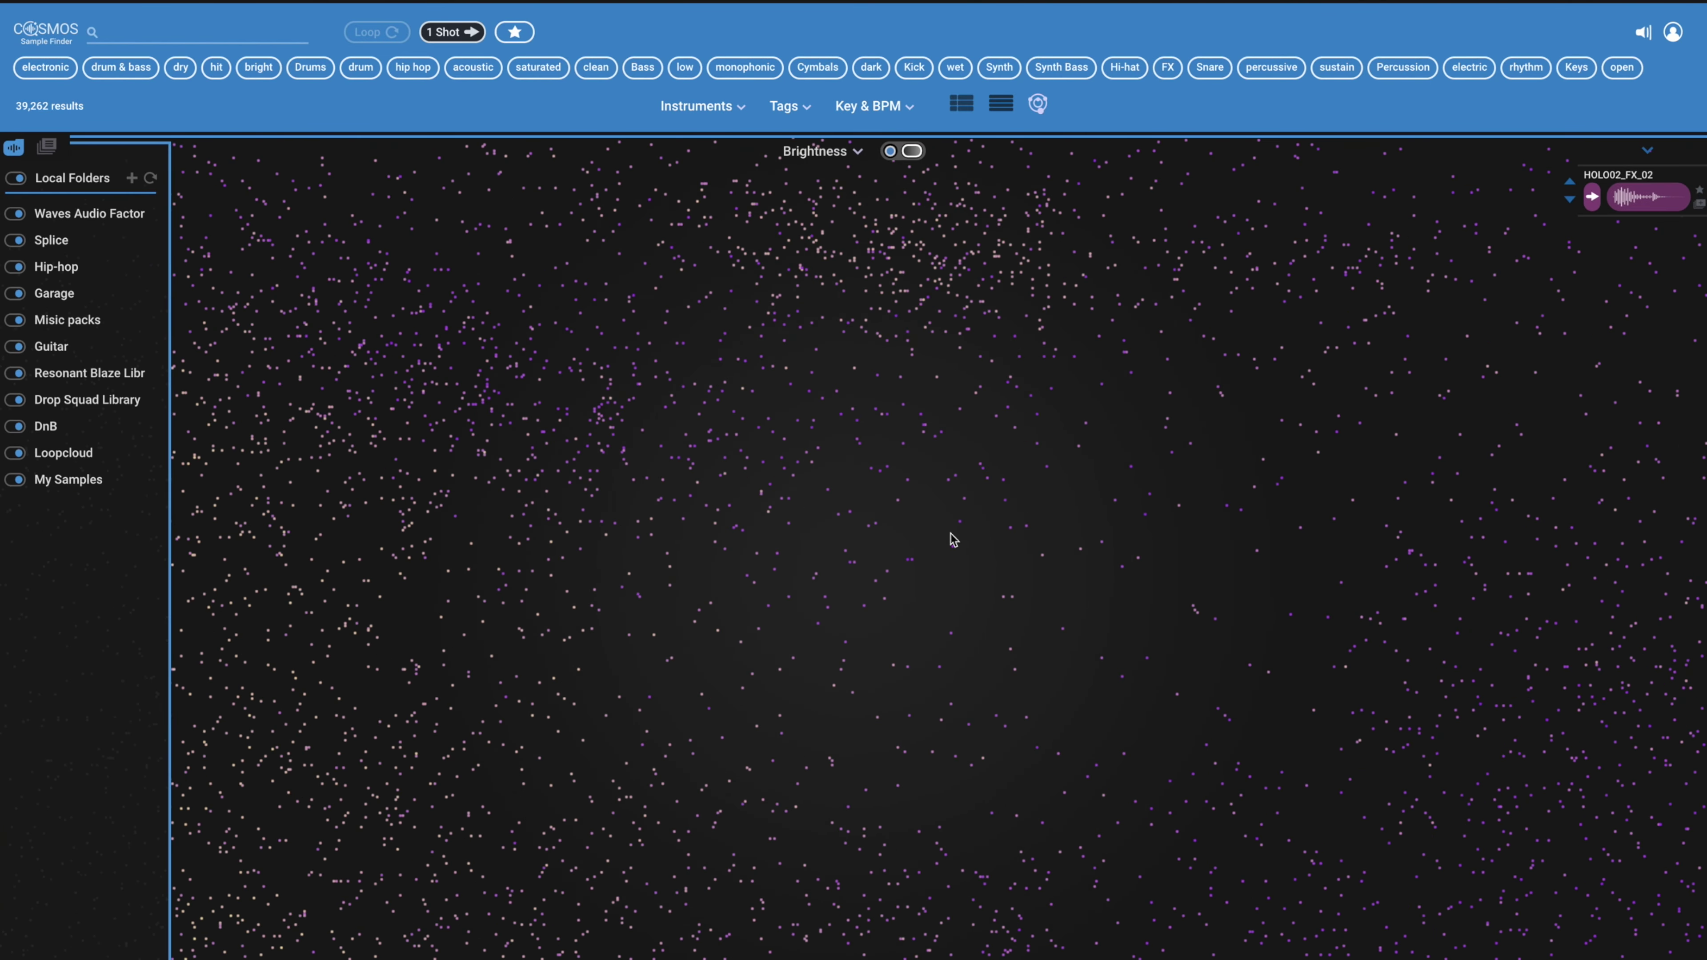
scroll(951, 534, down, 3)
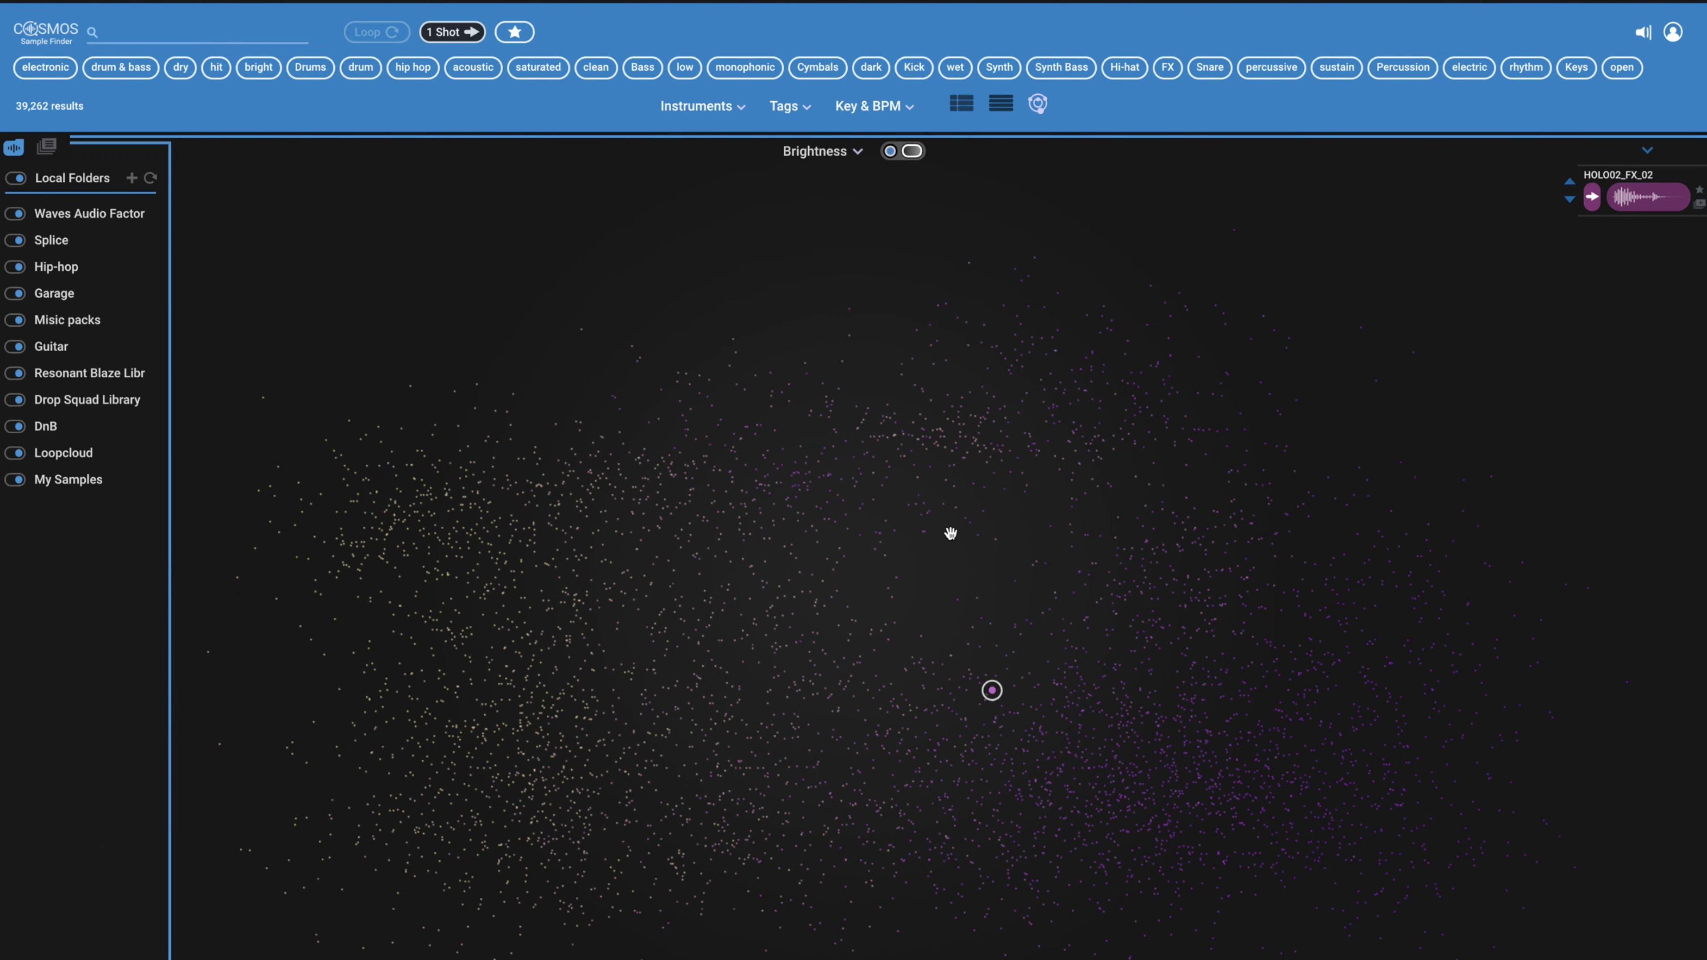
scroll(951, 534, up, 4)
scroll(951, 534, down, 6)
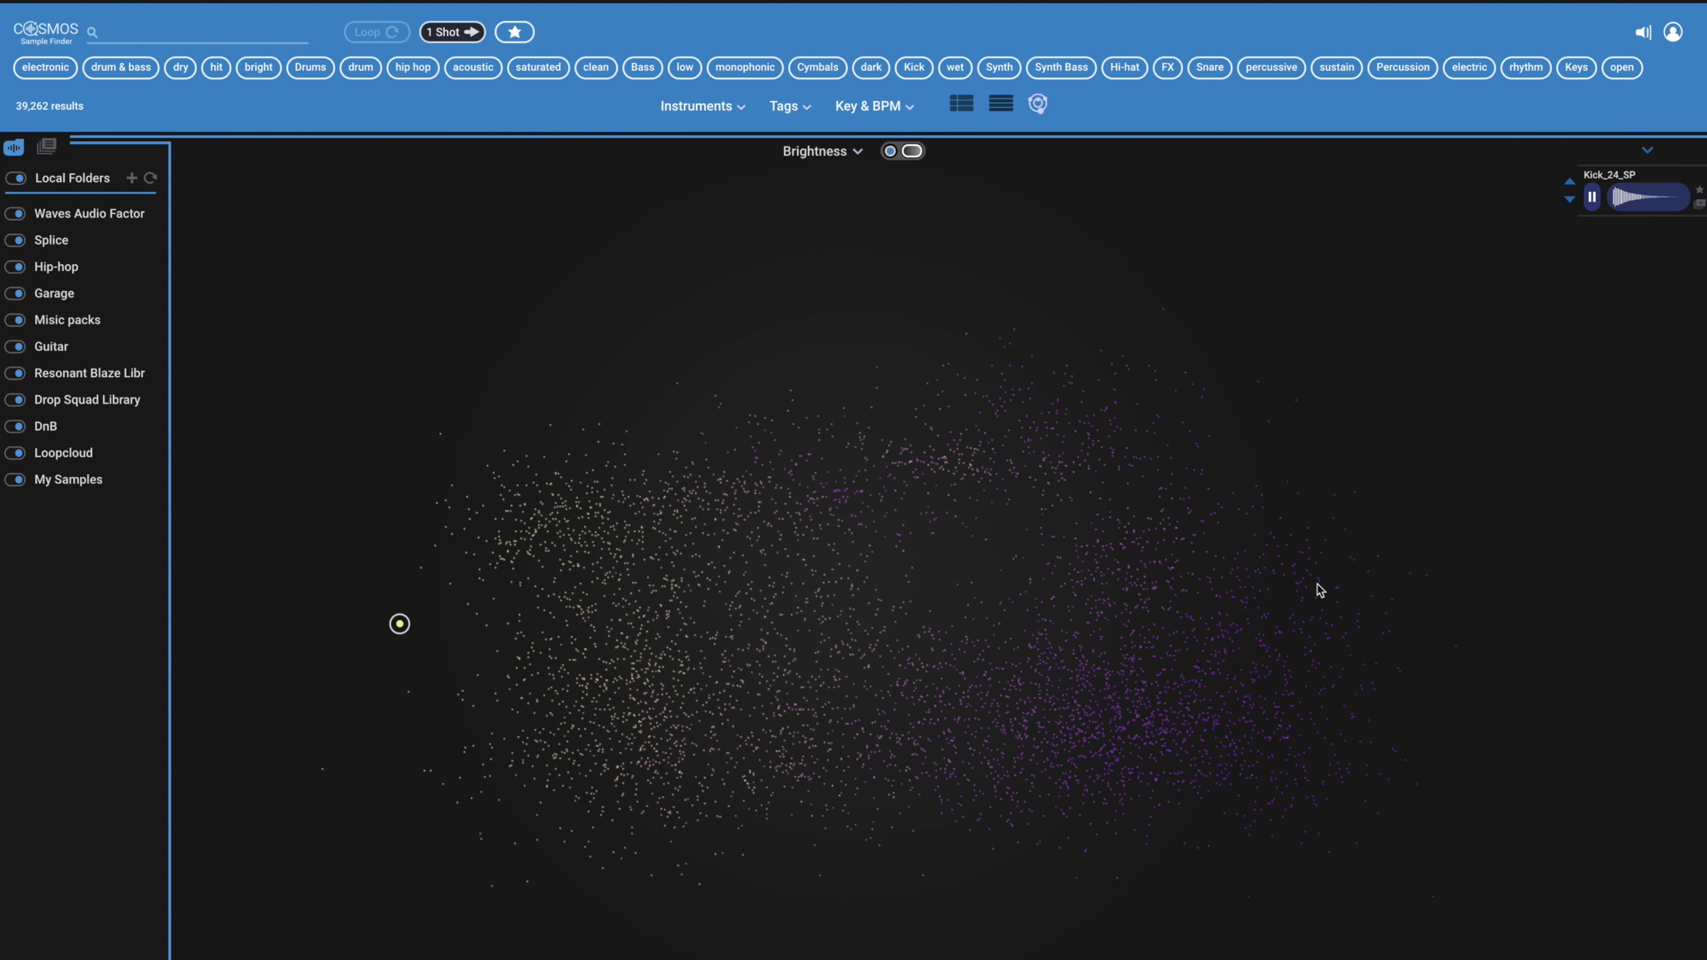
click(1352, 557)
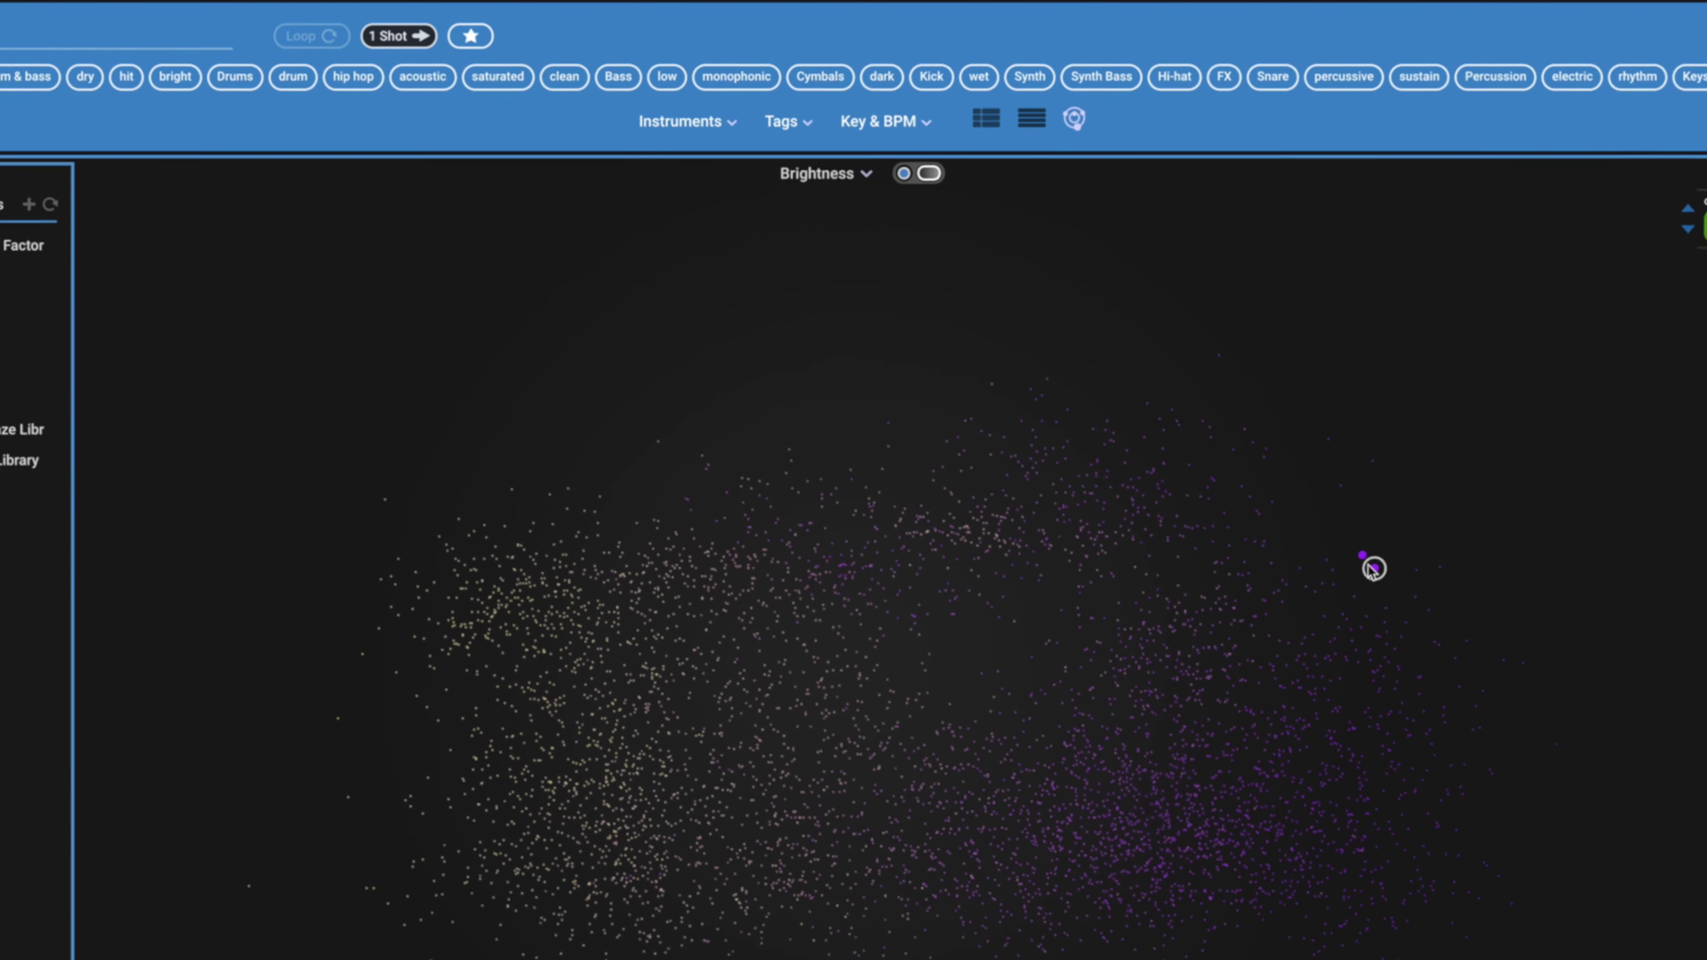
Colour the map dots by Instrument and audition samples from the orange and red clusters.
click(902, 289)
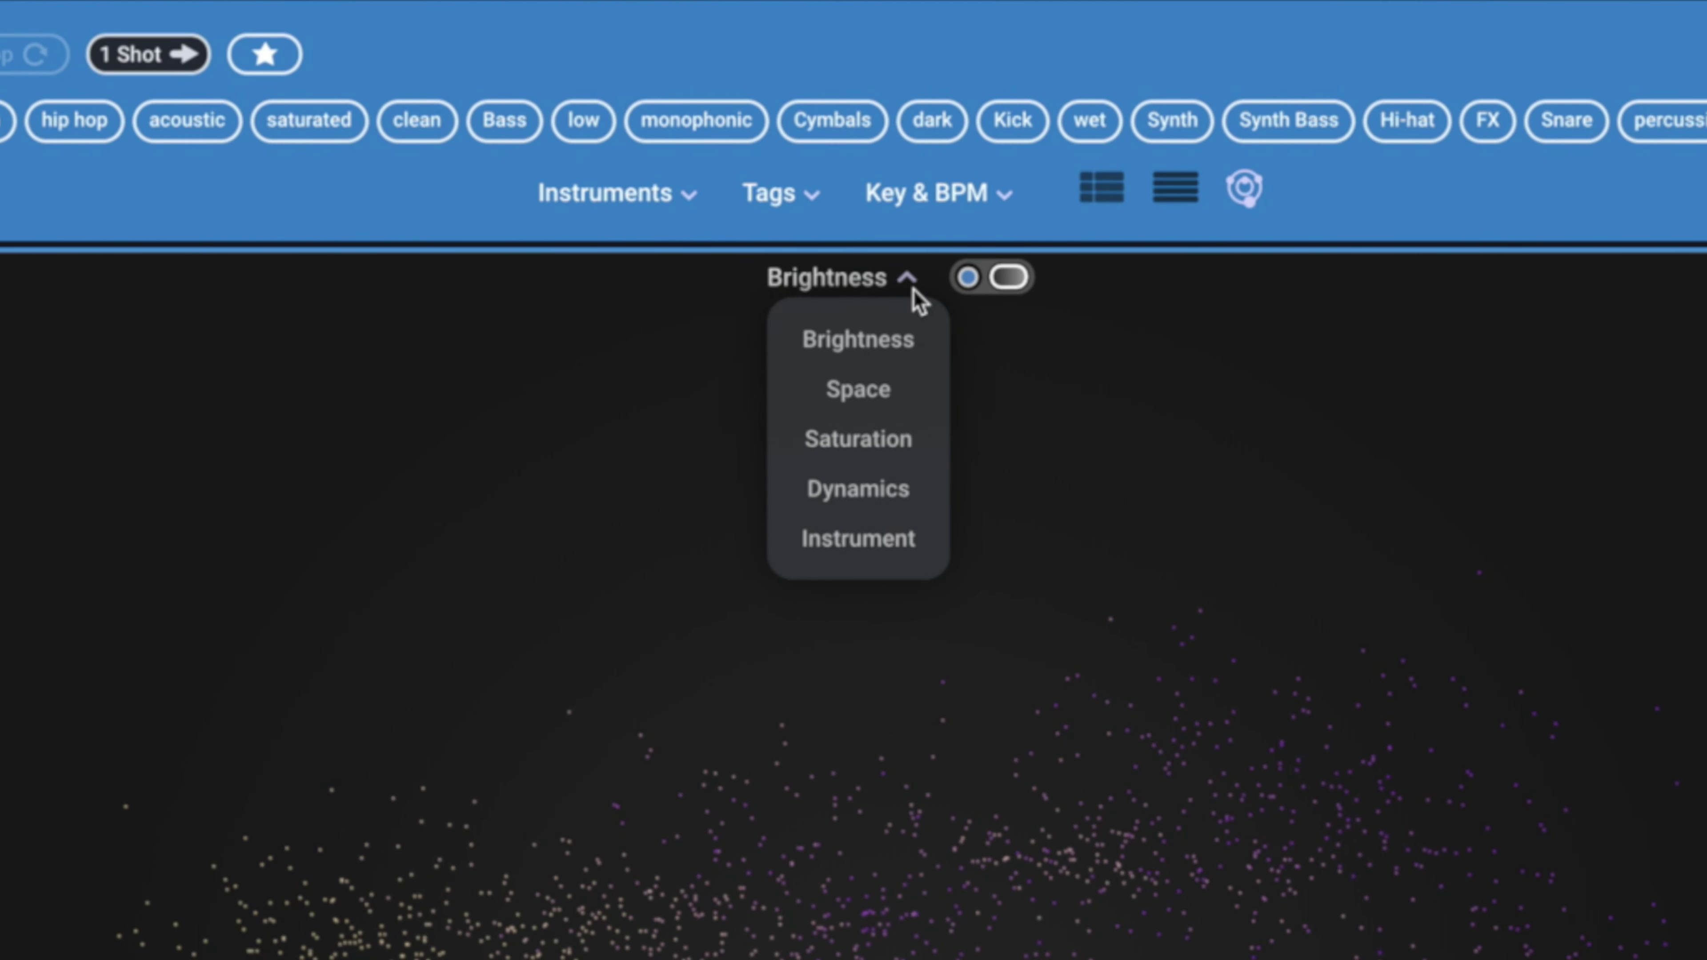
click(865, 552)
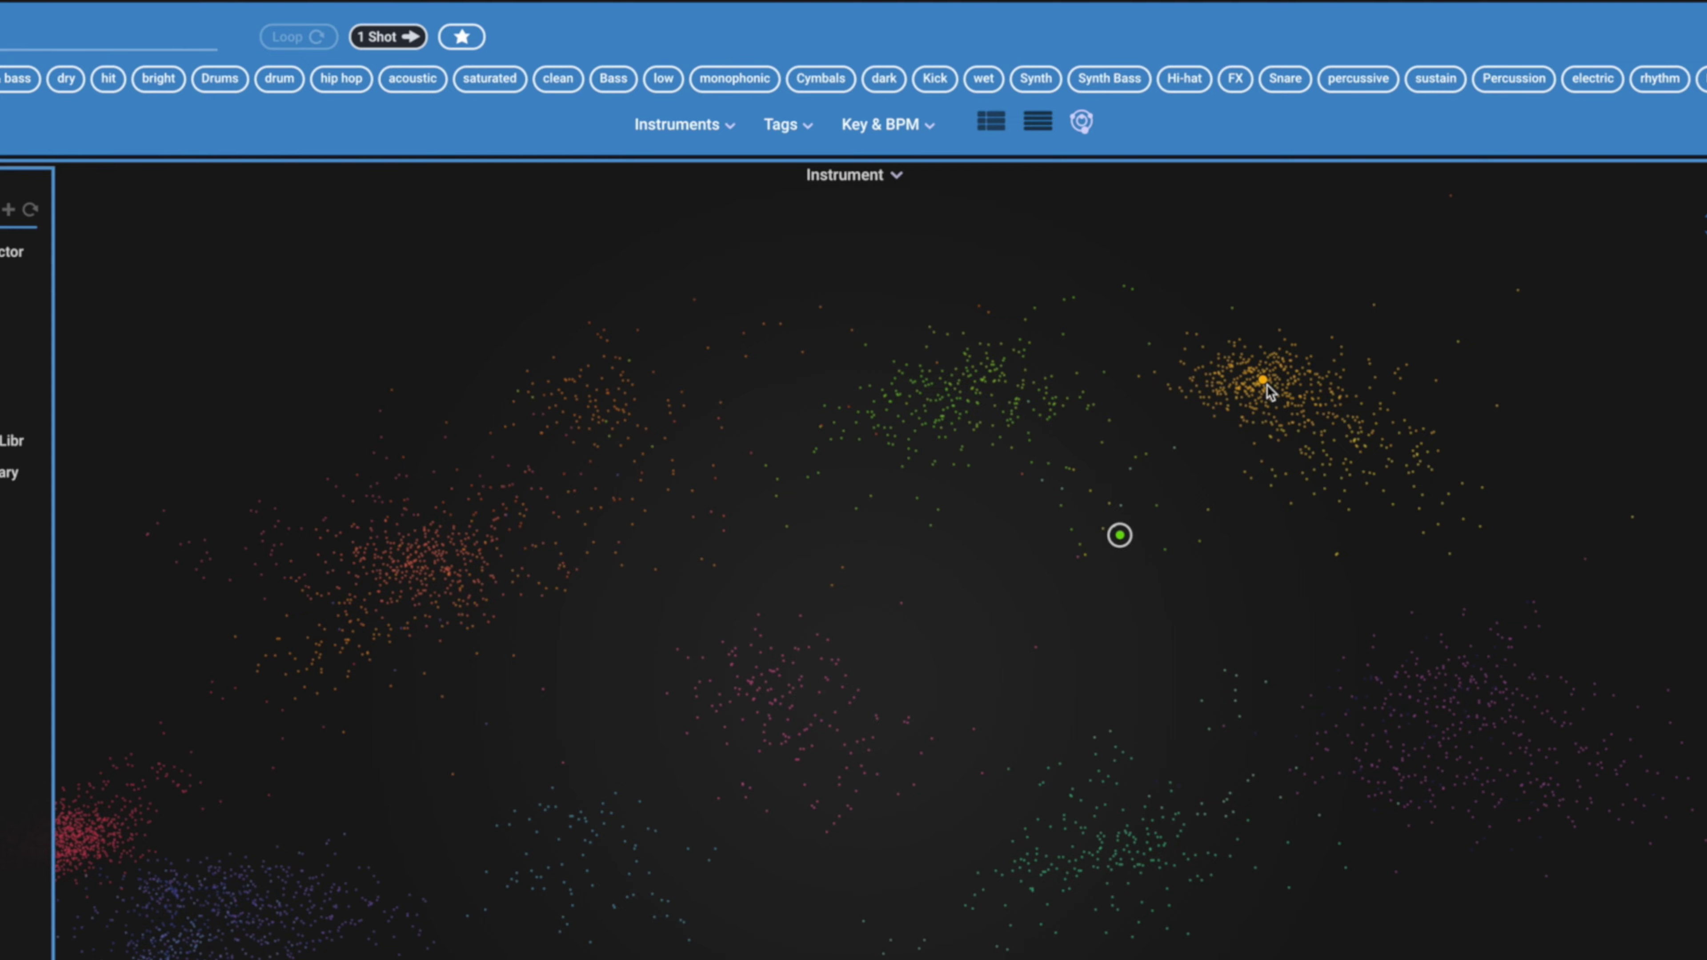
click(1199, 330)
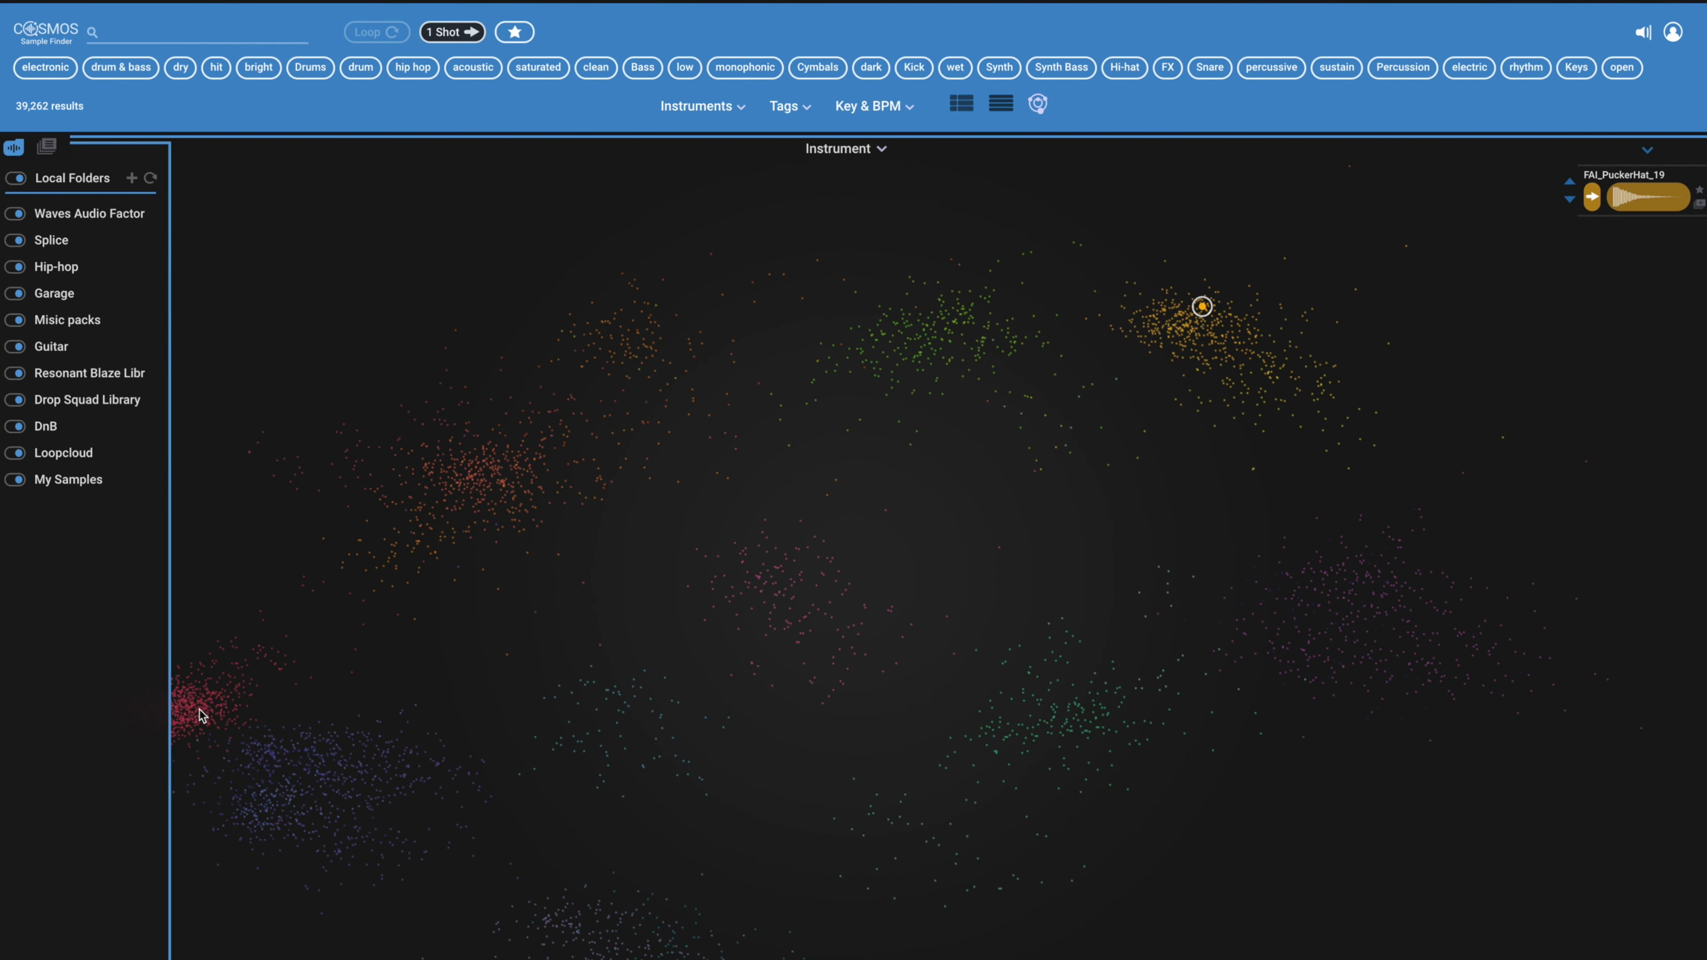
click(213, 697)
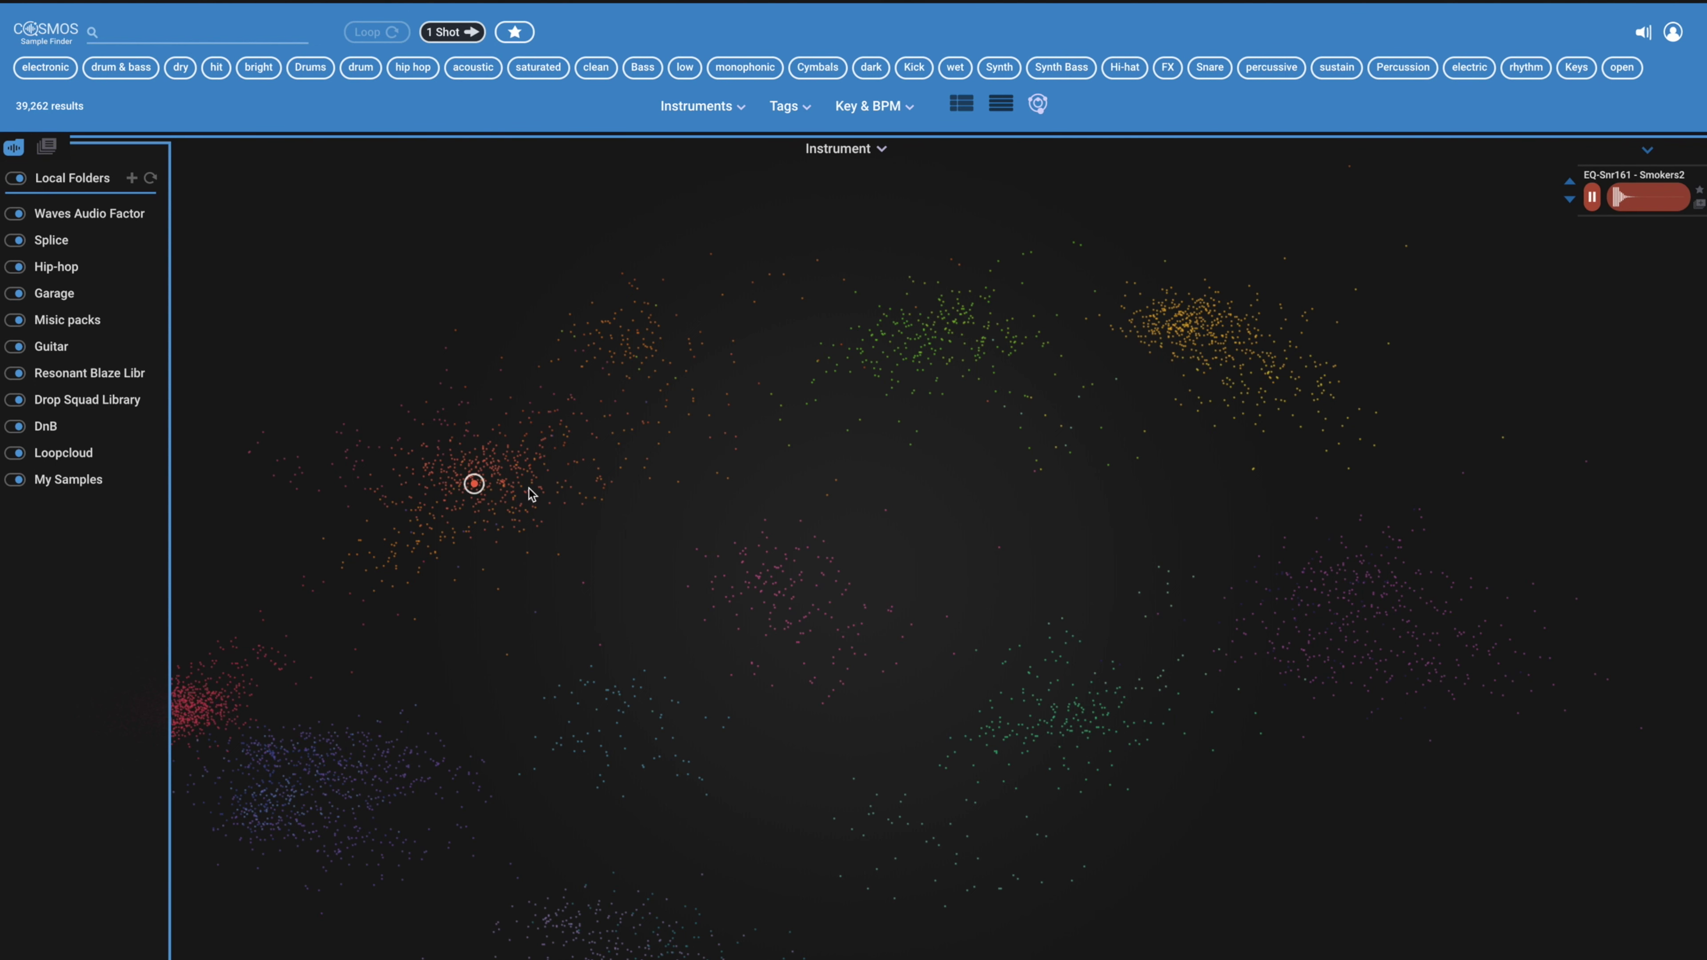
click(934, 340)
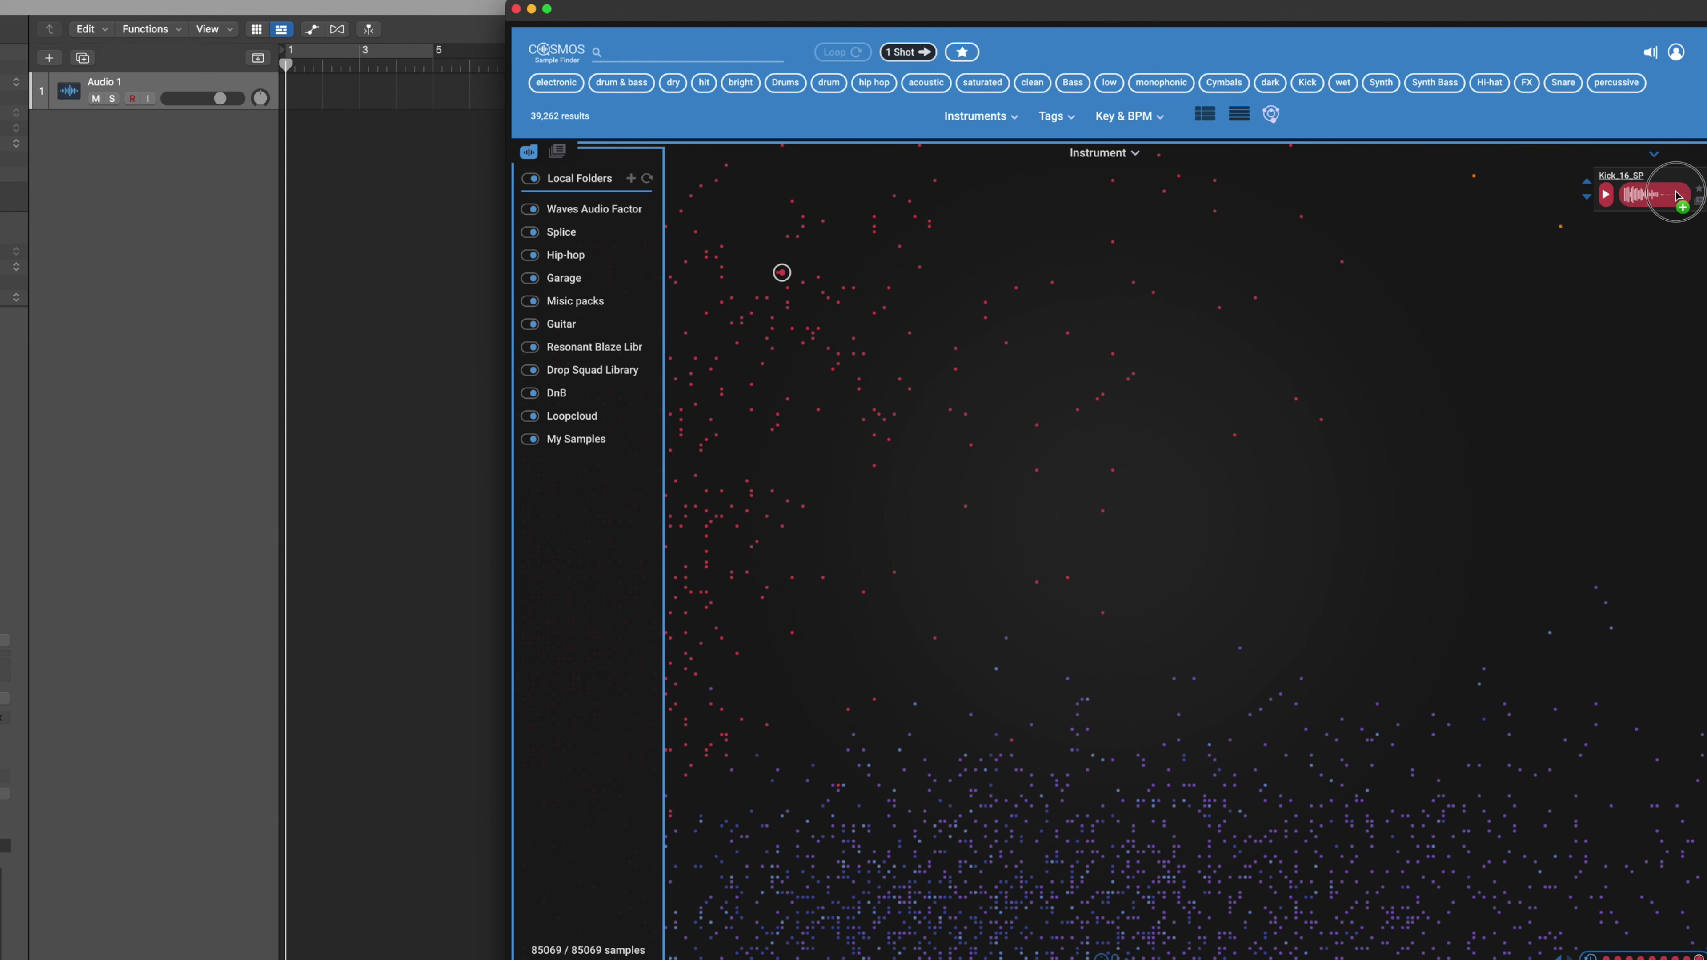
Drag the Kick_16_SP one-shot onto a Logic Pro track and audition the DD12 sample.
drag(573, 113, 289, 99)
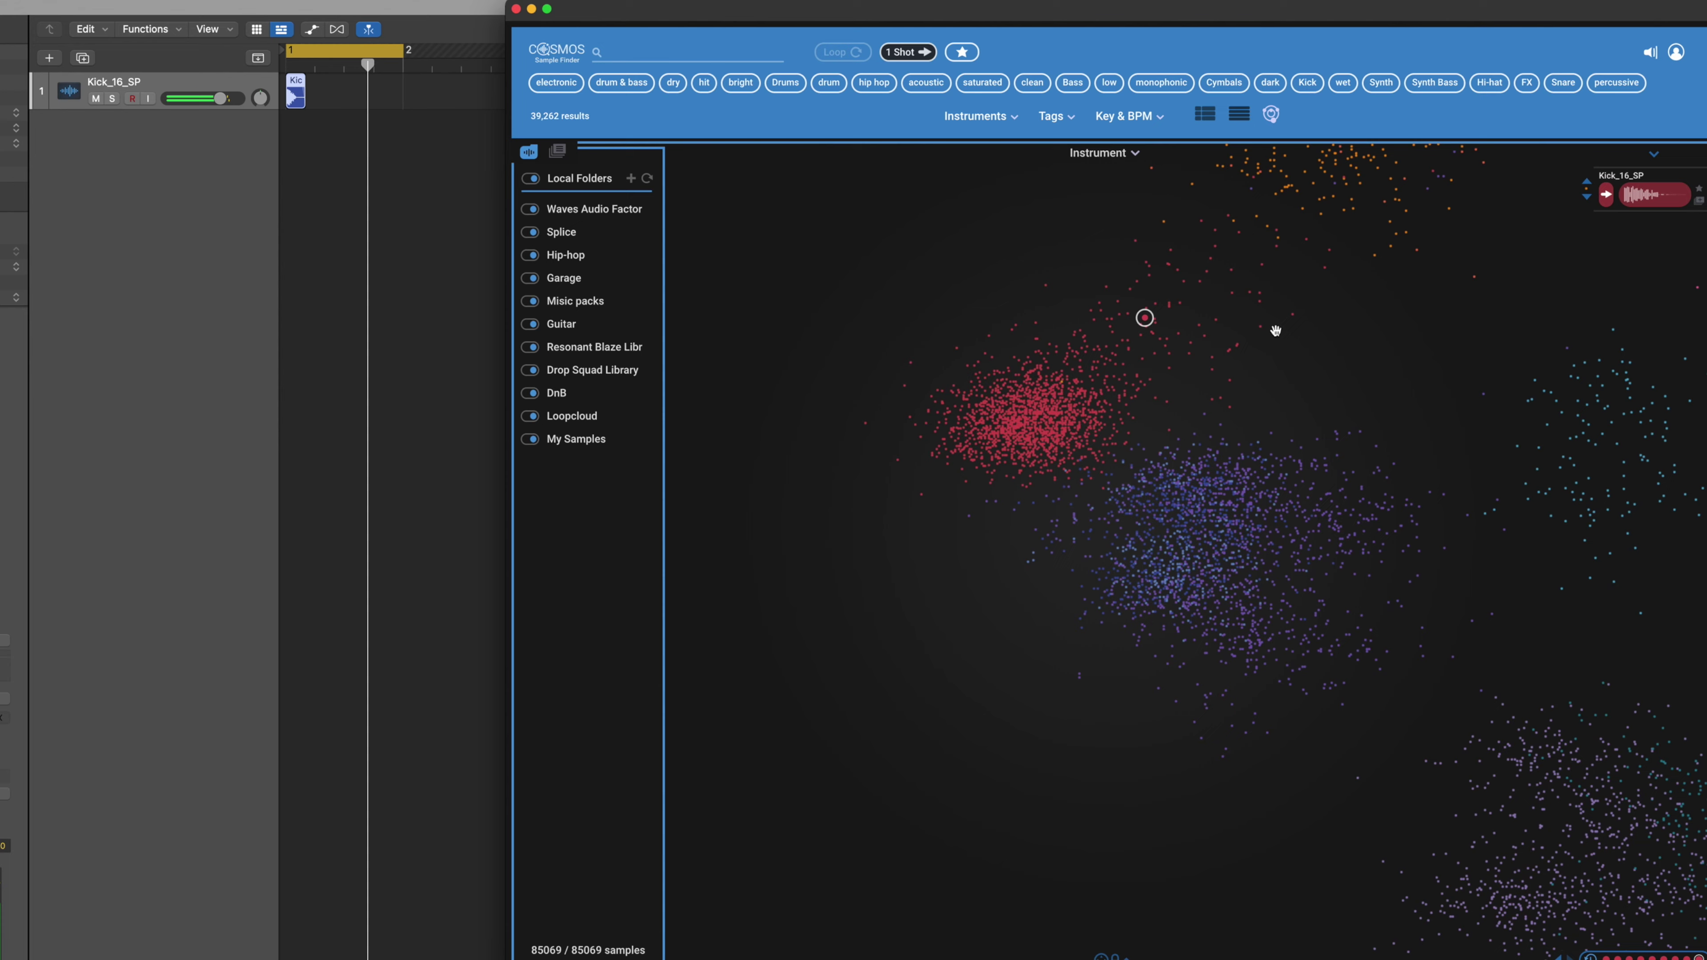
scroll(1235, 490, down, 10)
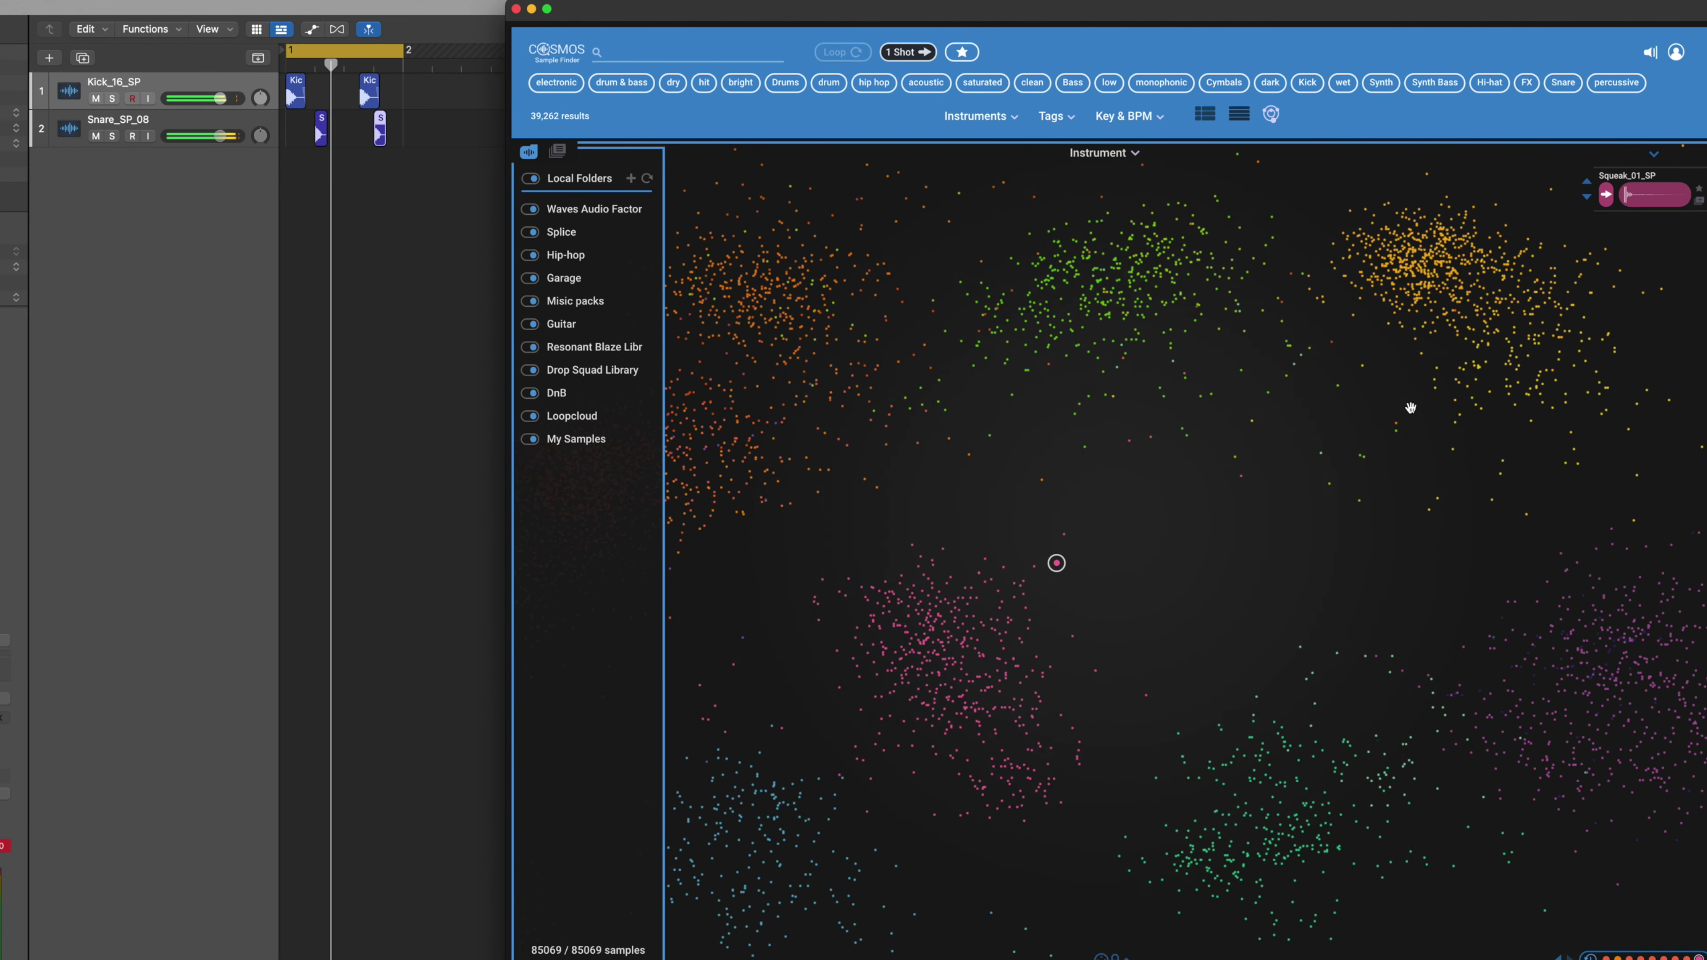
click(1356, 357)
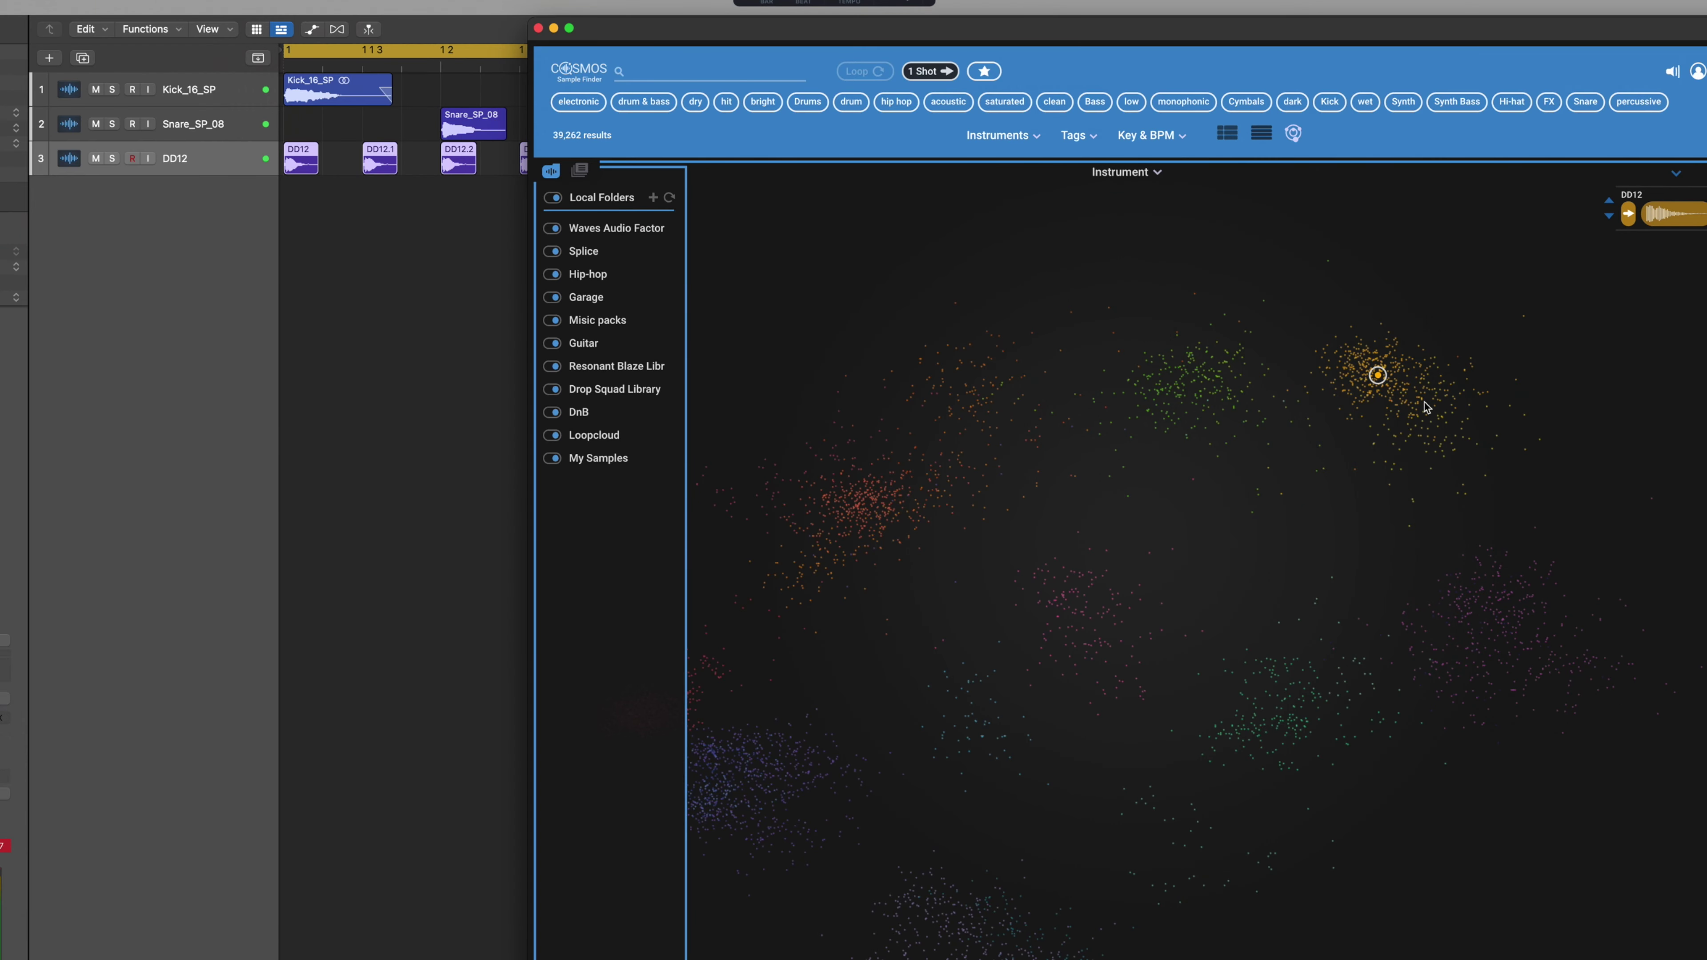
Return to list view, filter loops to 120 BPM, and replay the top vocal loop.
click(1234, 138)
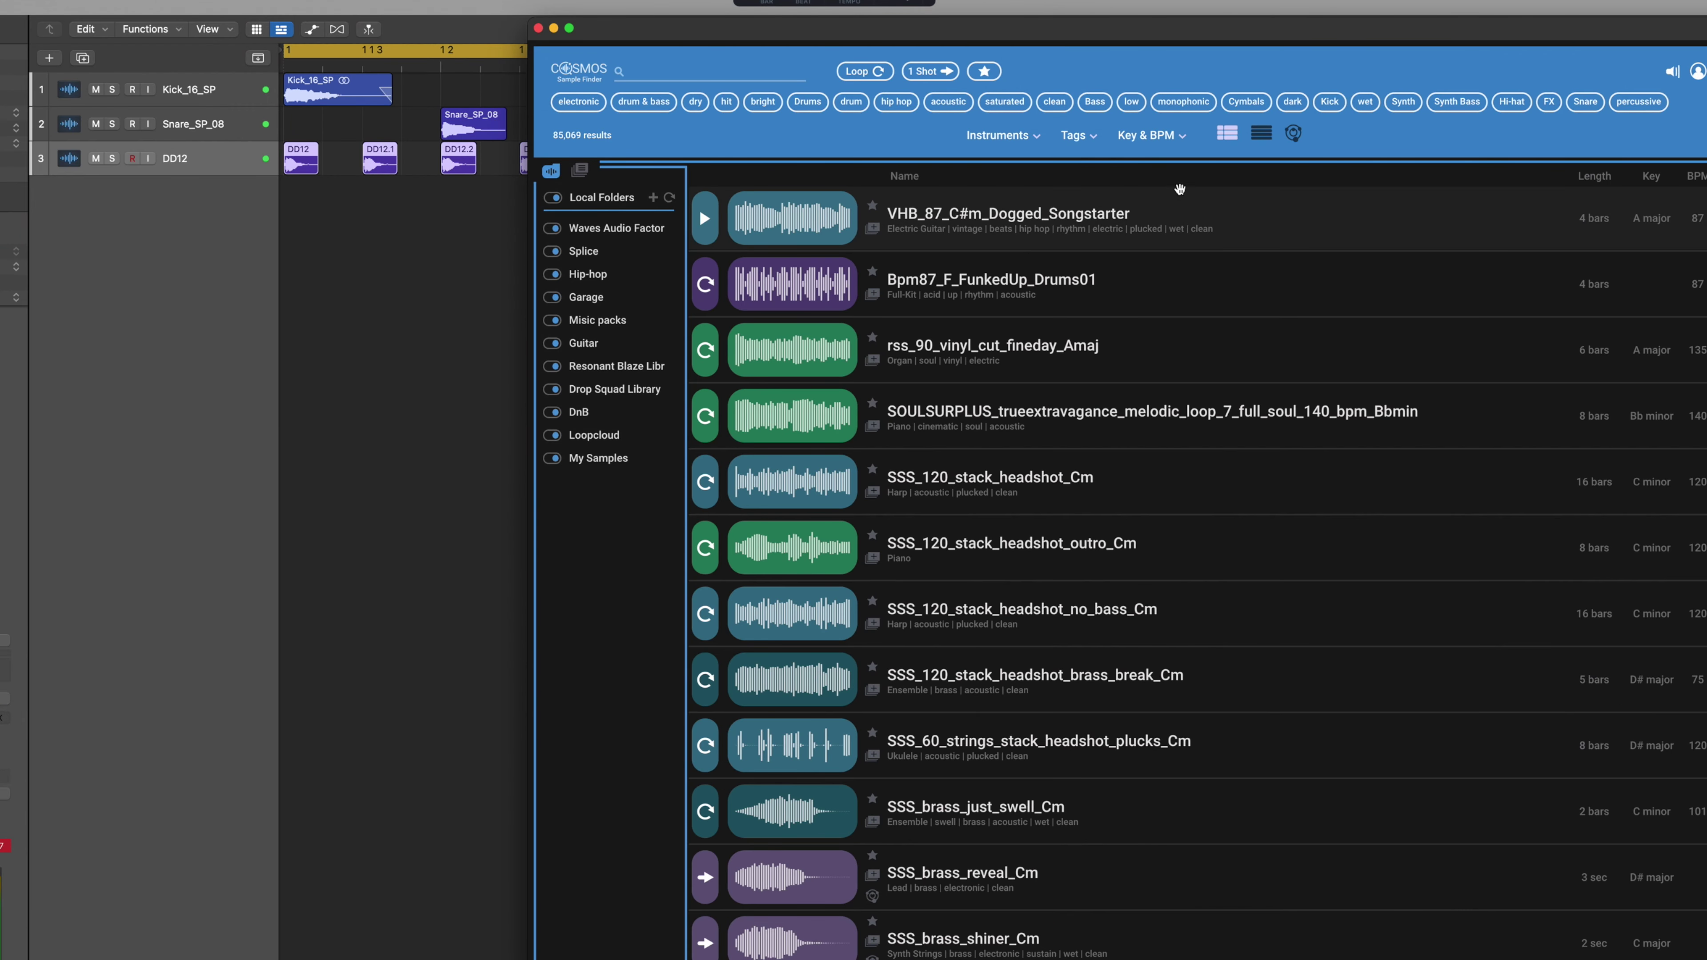
click(1145, 138)
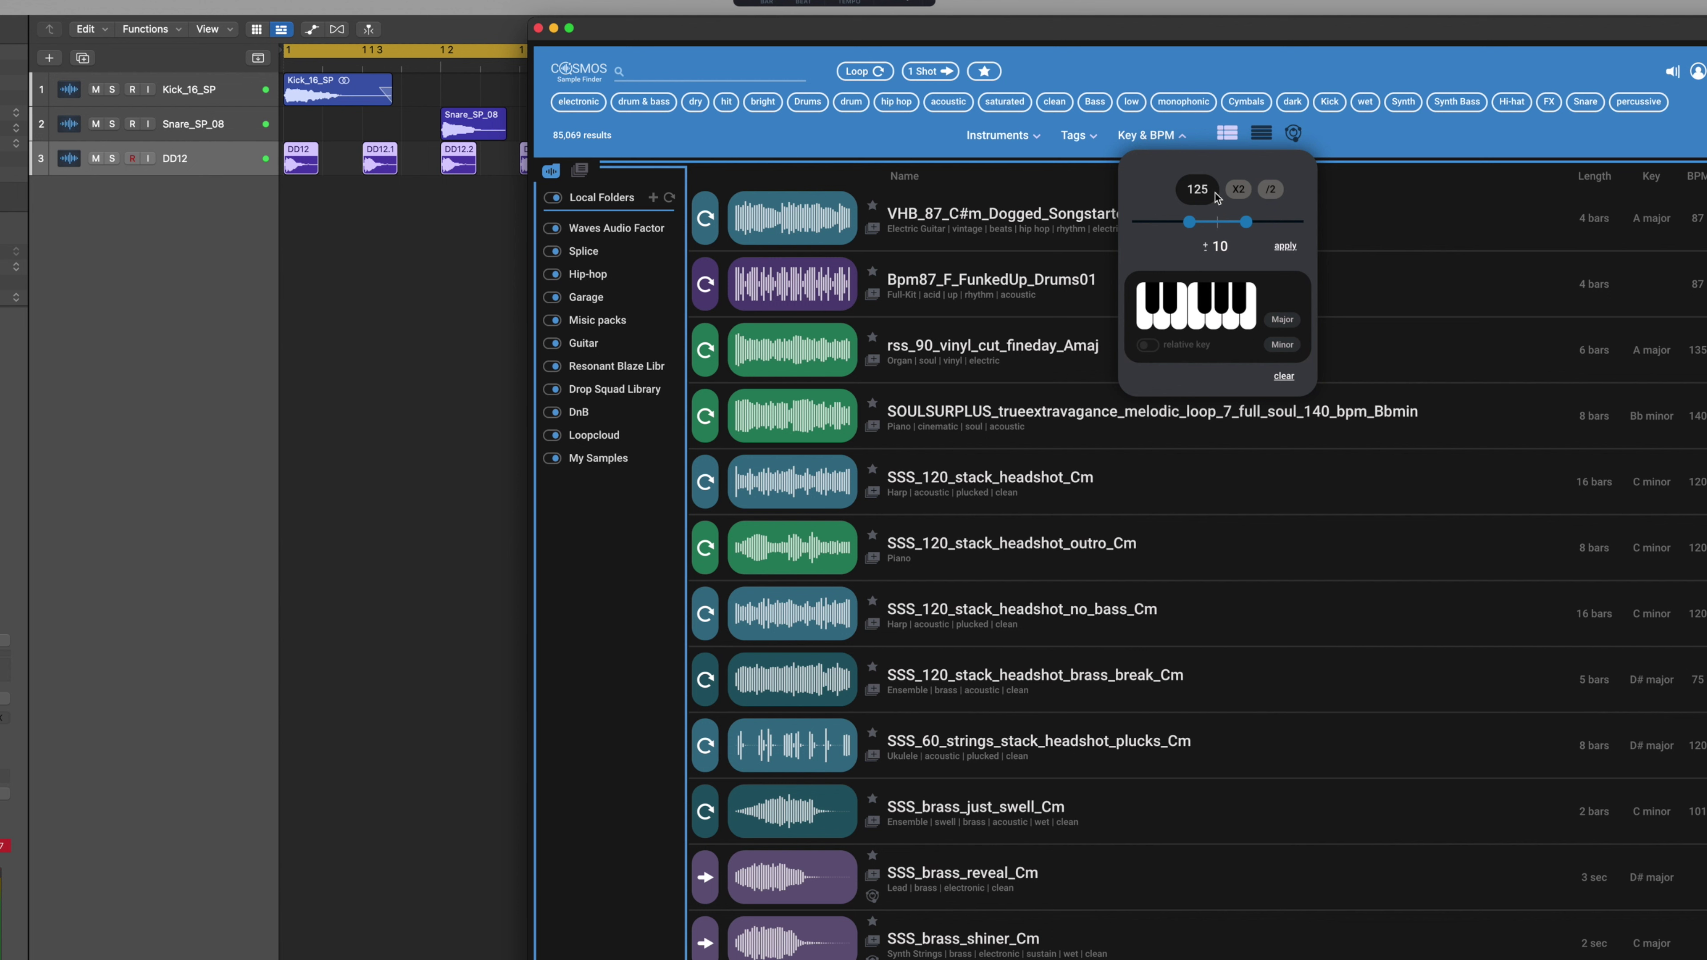
drag(1199, 190, 712, 229)
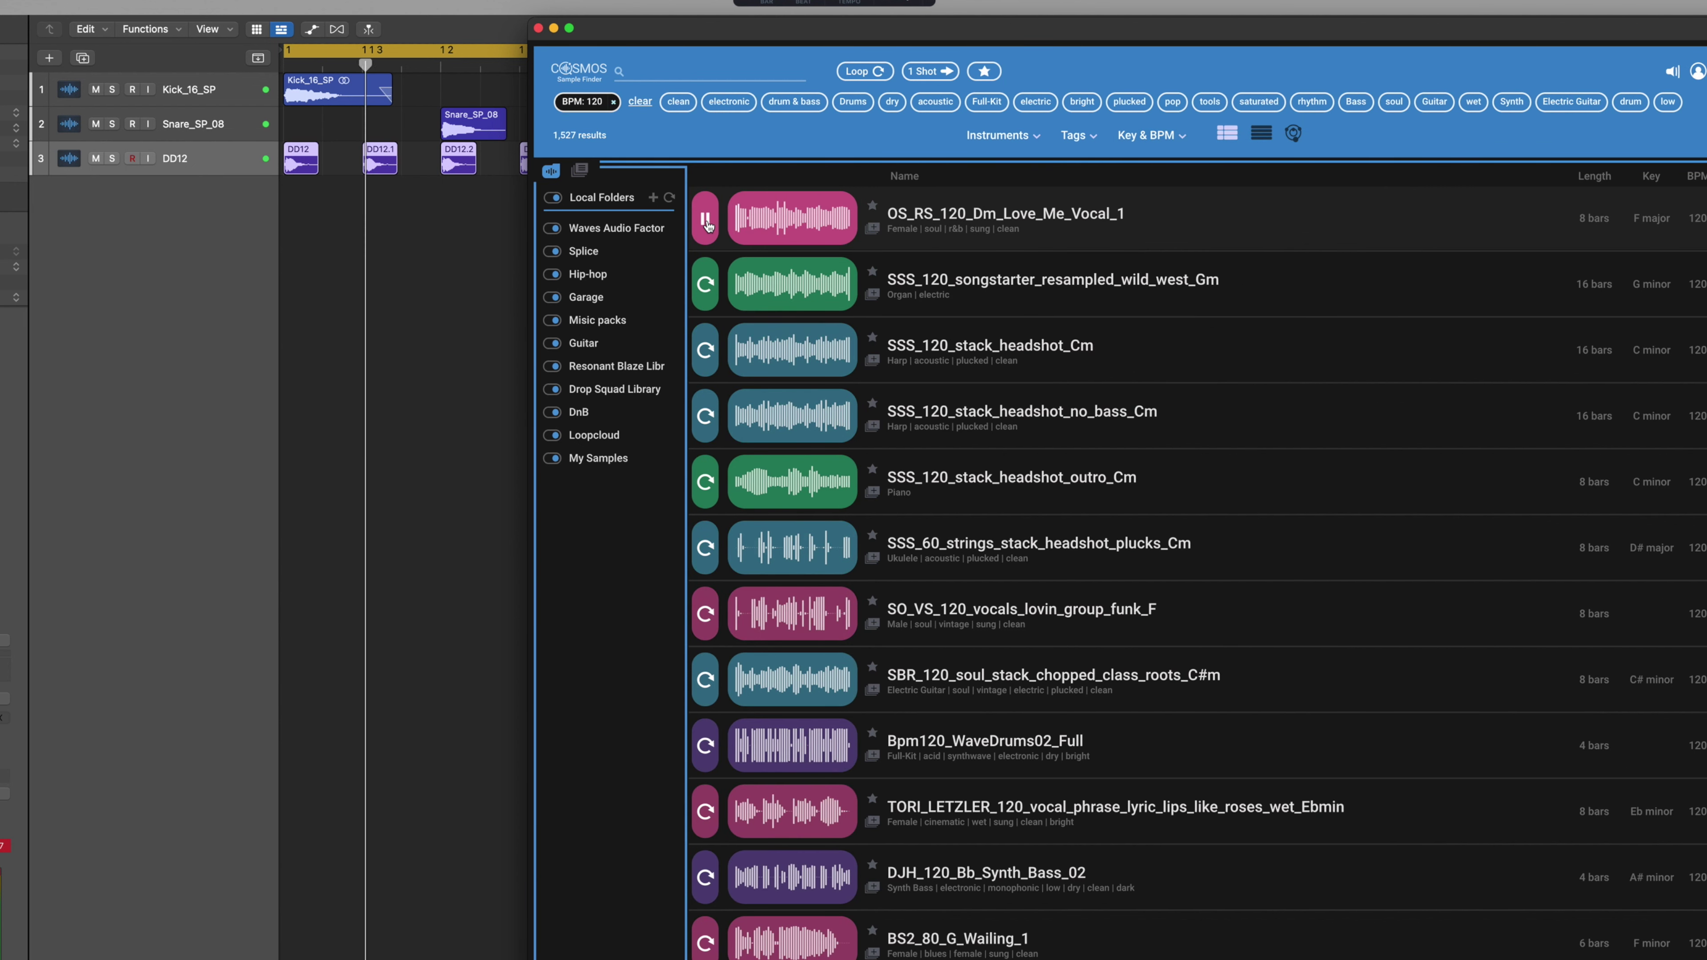
click(800, 222)
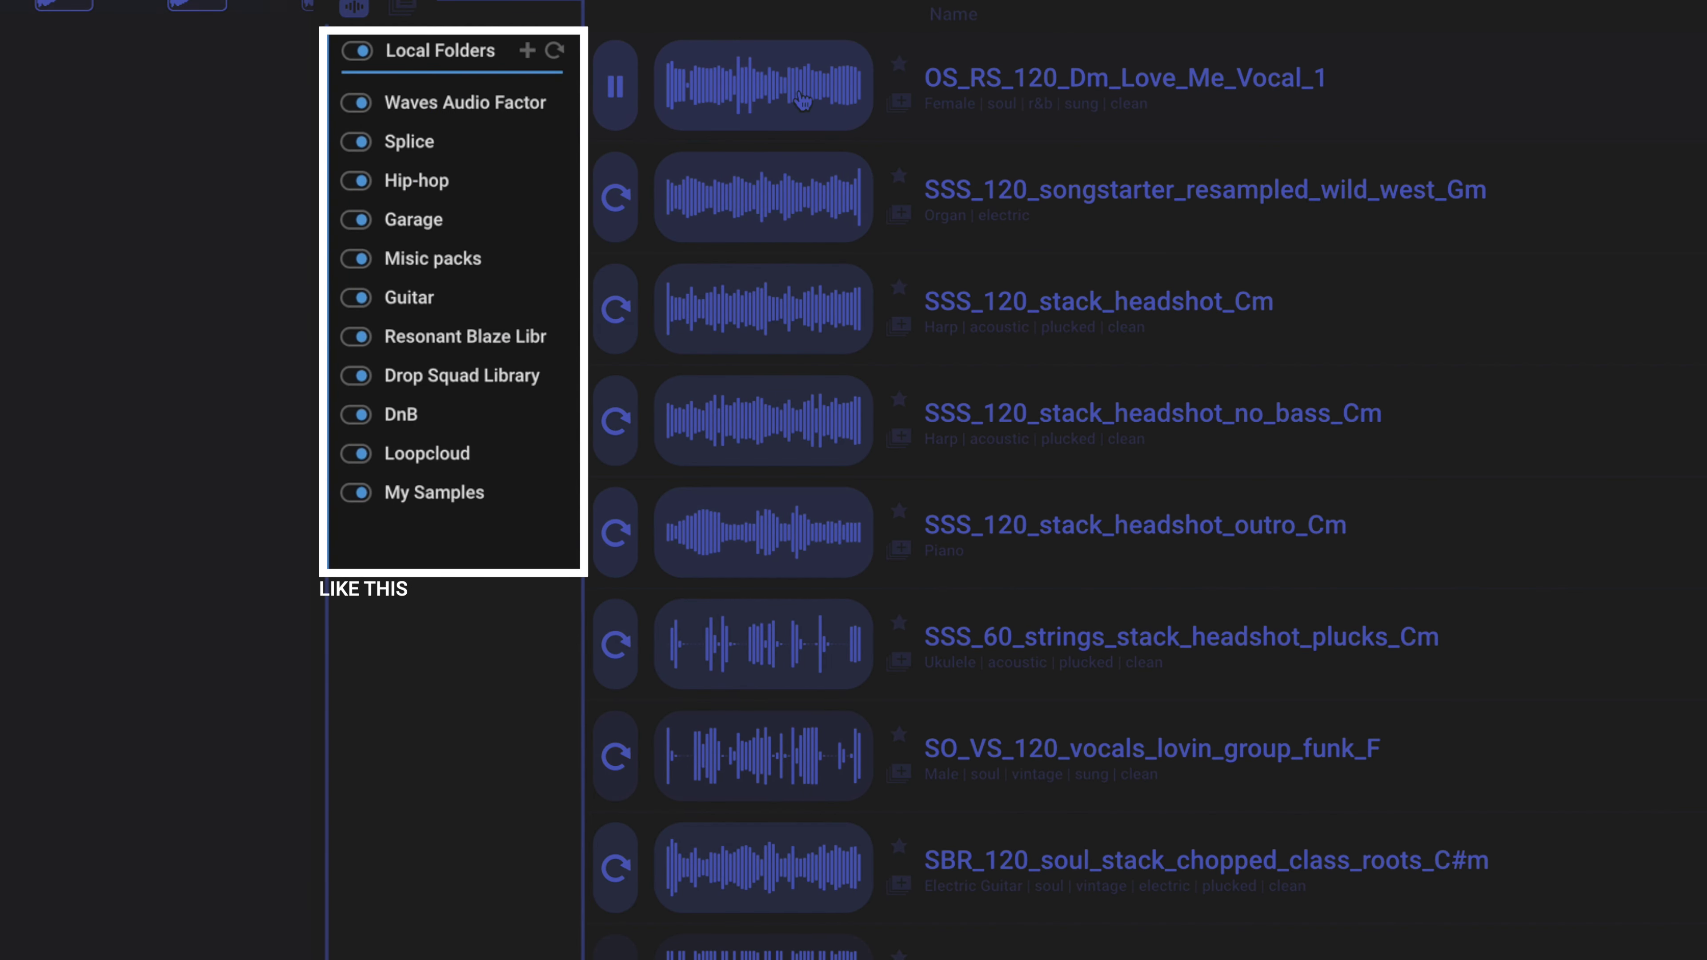
Drag OS_RS_120_Dm_Love_Me_Vocal_1 from the Cosmos list onto a Logic Pro track.
drag(804, 65, 80, 41)
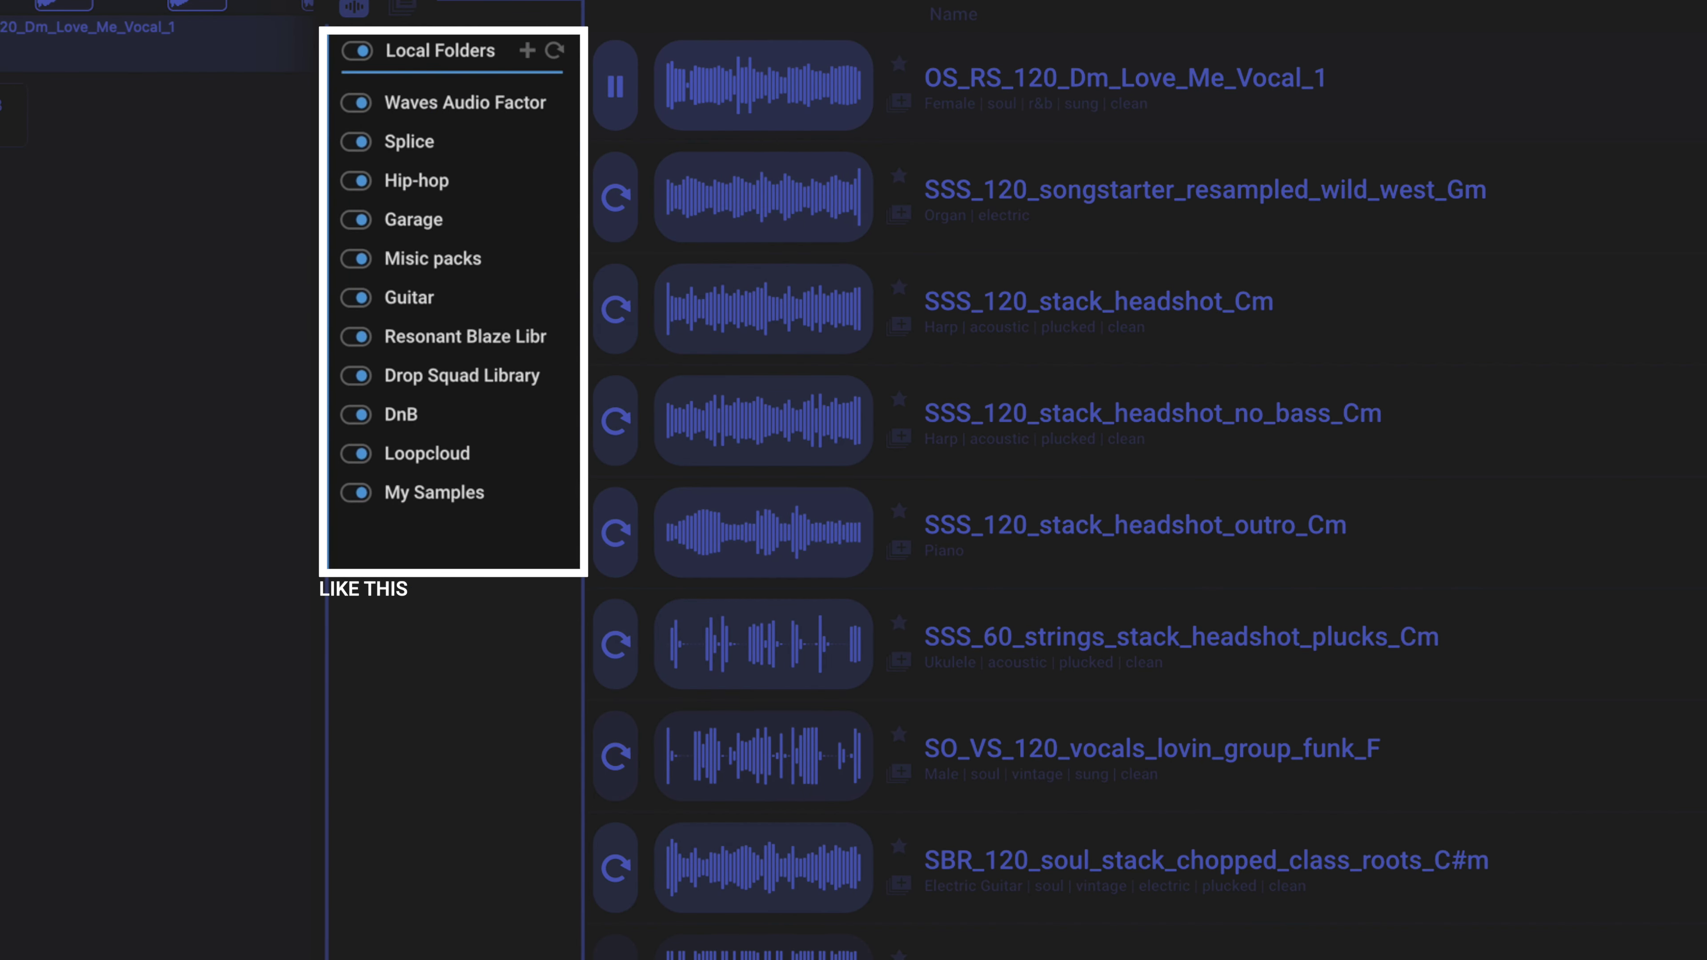